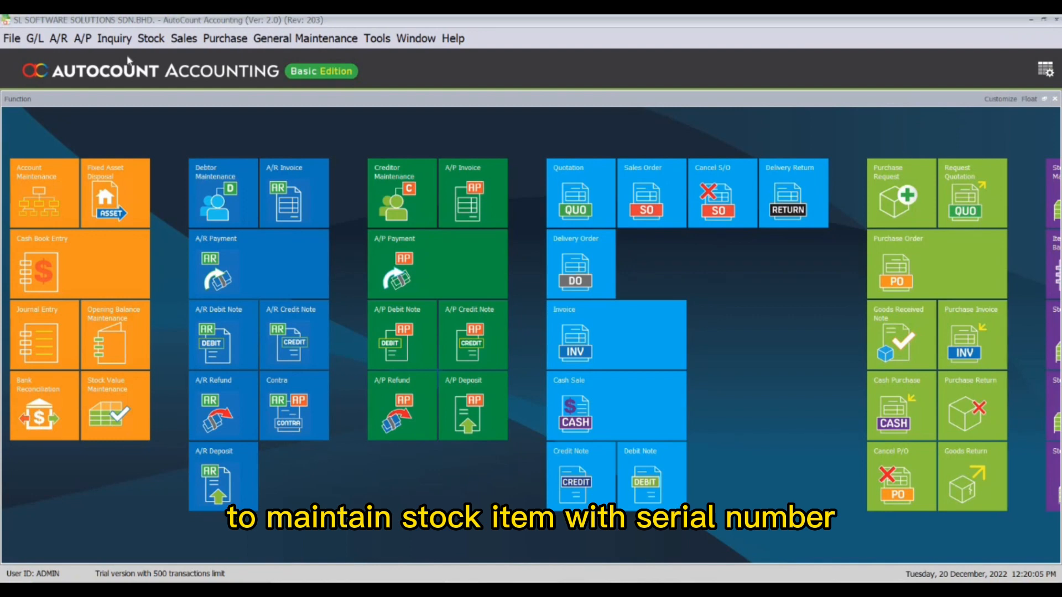
# - Enable serial number control on the existing stock item ITEM ABC in Stock Item Maintenance and save the item
pyautogui.click(151, 38)
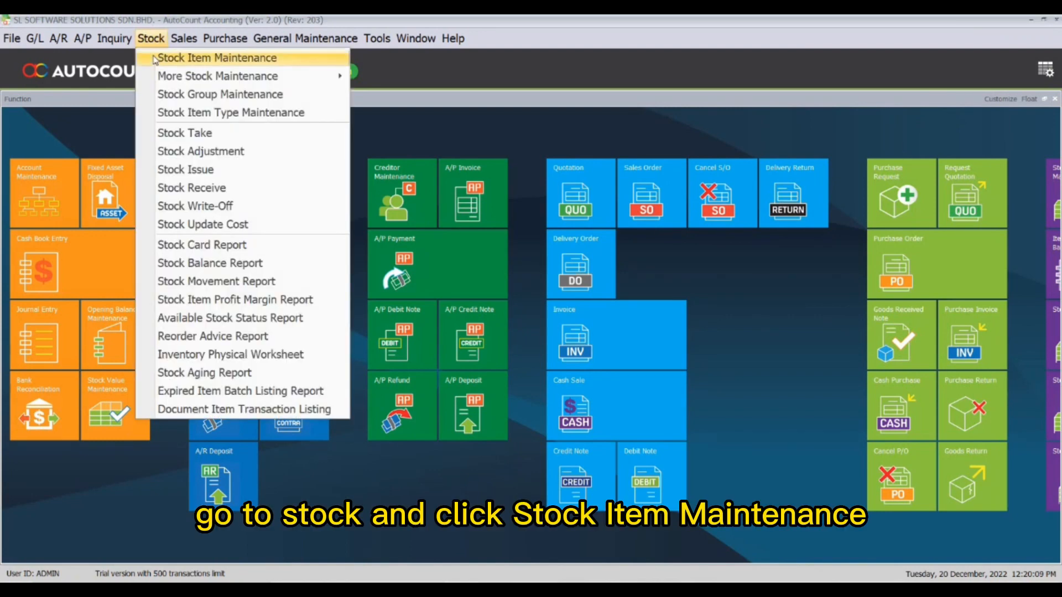
pyautogui.click(155, 58)
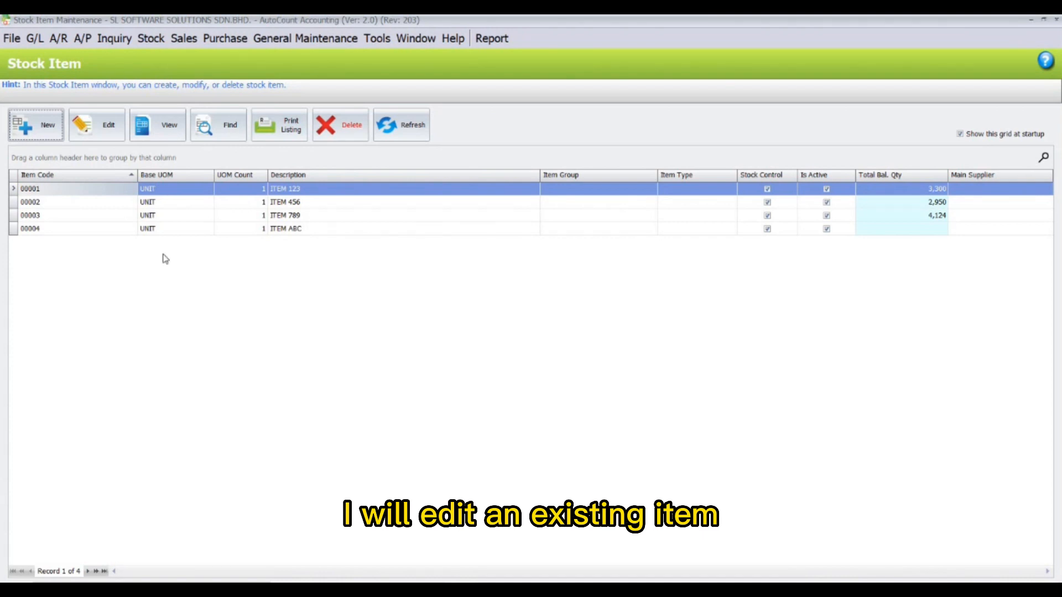
pyautogui.click(168, 229)
pyautogui.click(105, 133)
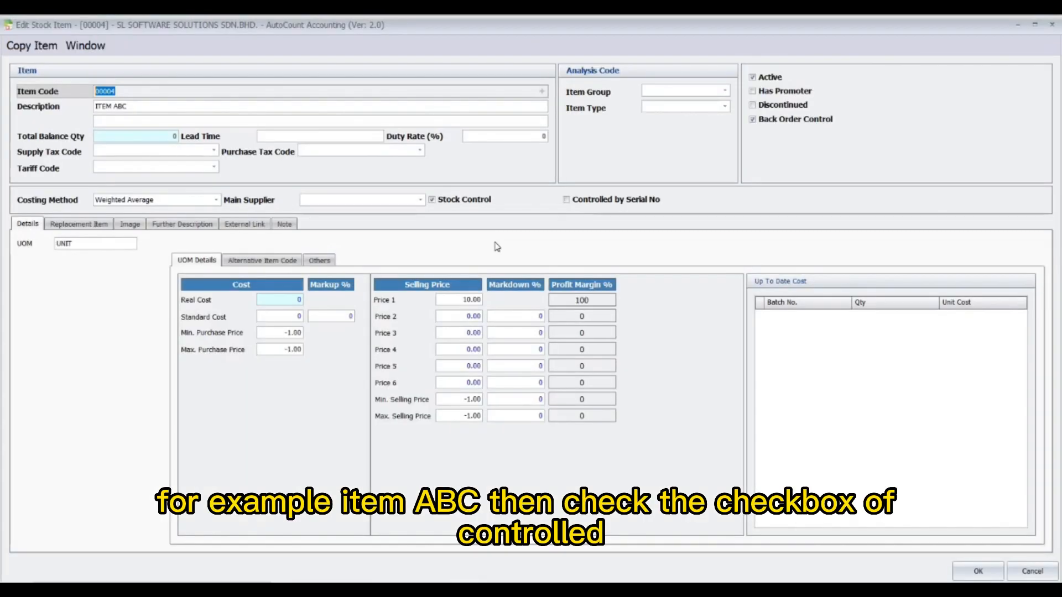
pyautogui.click(592, 201)
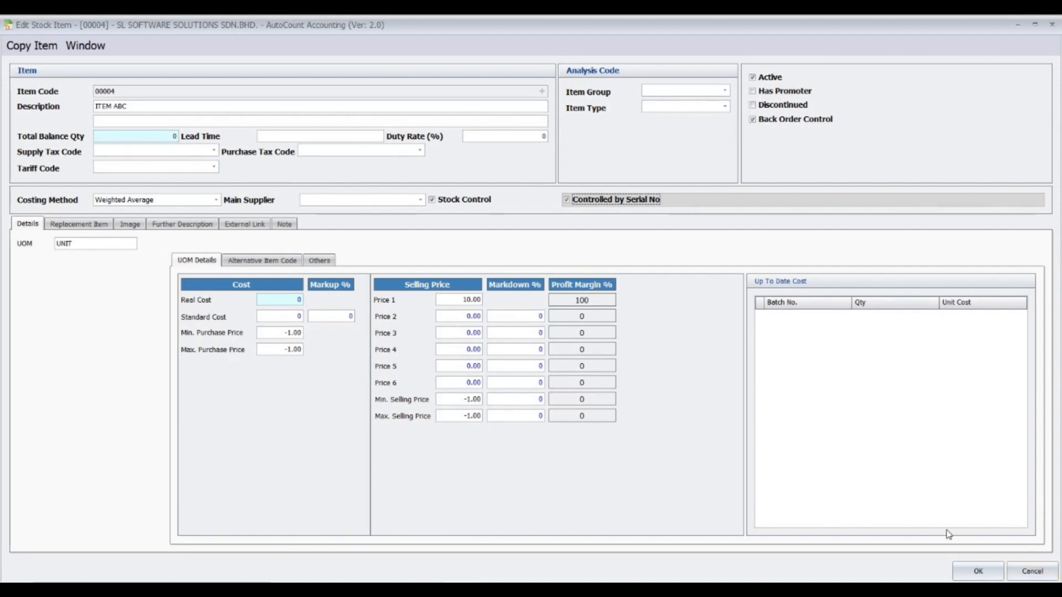
pyautogui.click(978, 571)
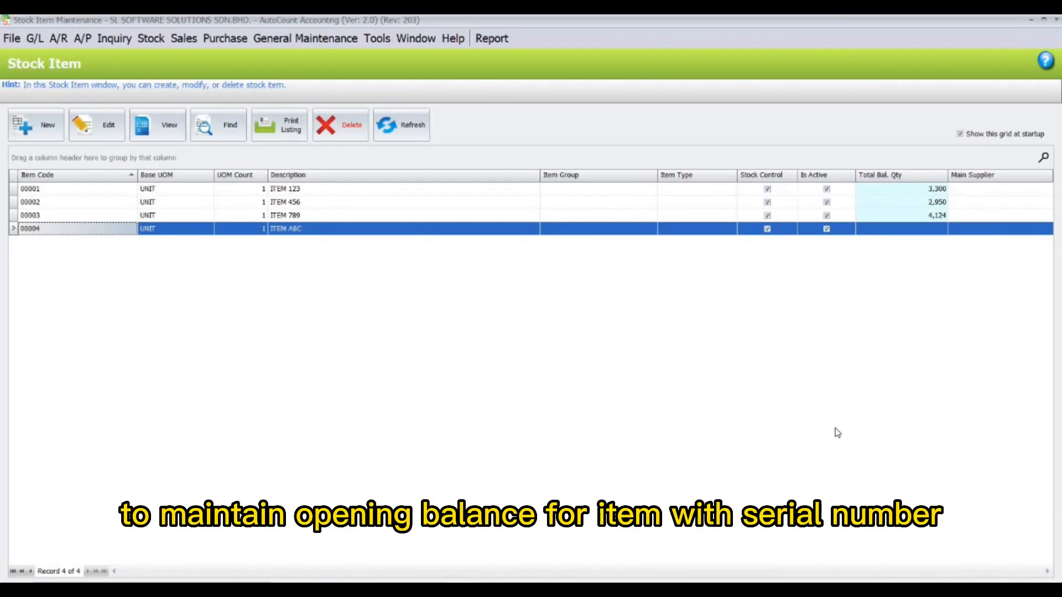
# - In Item Opening Balance Maintenance, filter item codes by multi-select to ITEM ABC and auto-generate its opening balance line
pyautogui.click(152, 41)
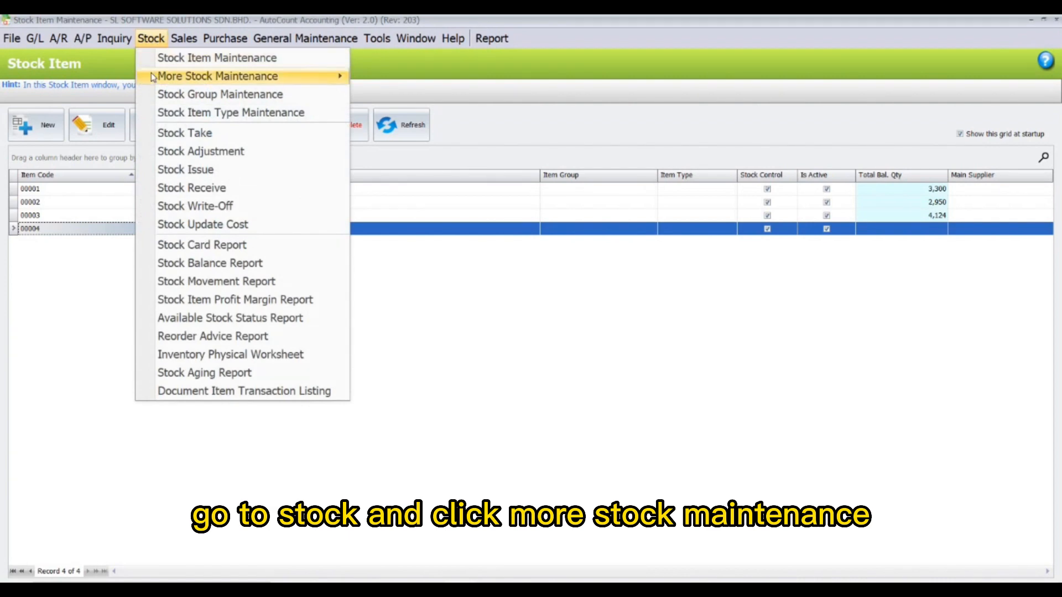
pyautogui.moveTo(153, 77)
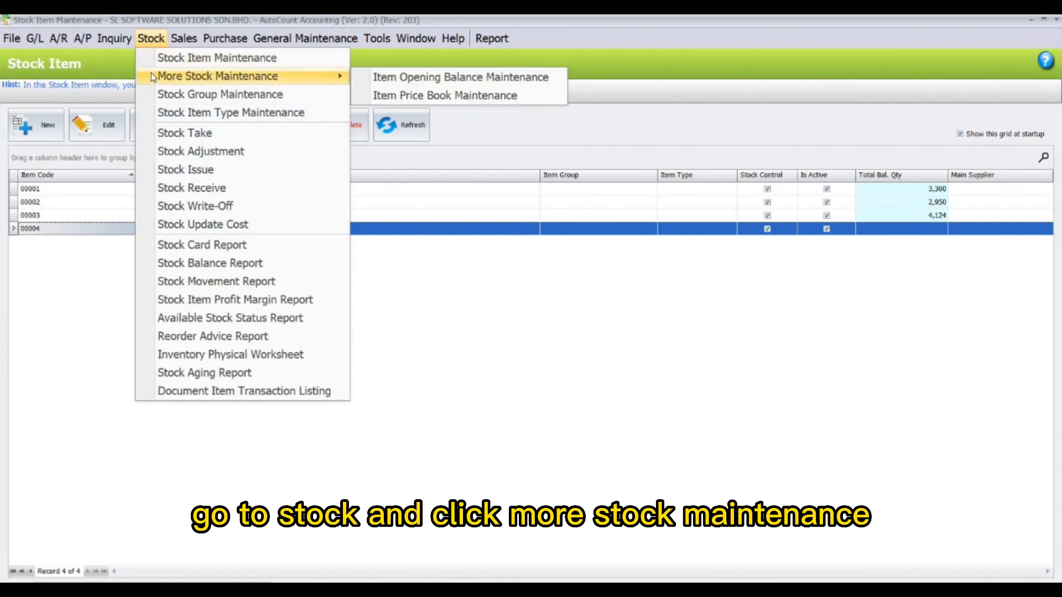
pyautogui.click(380, 77)
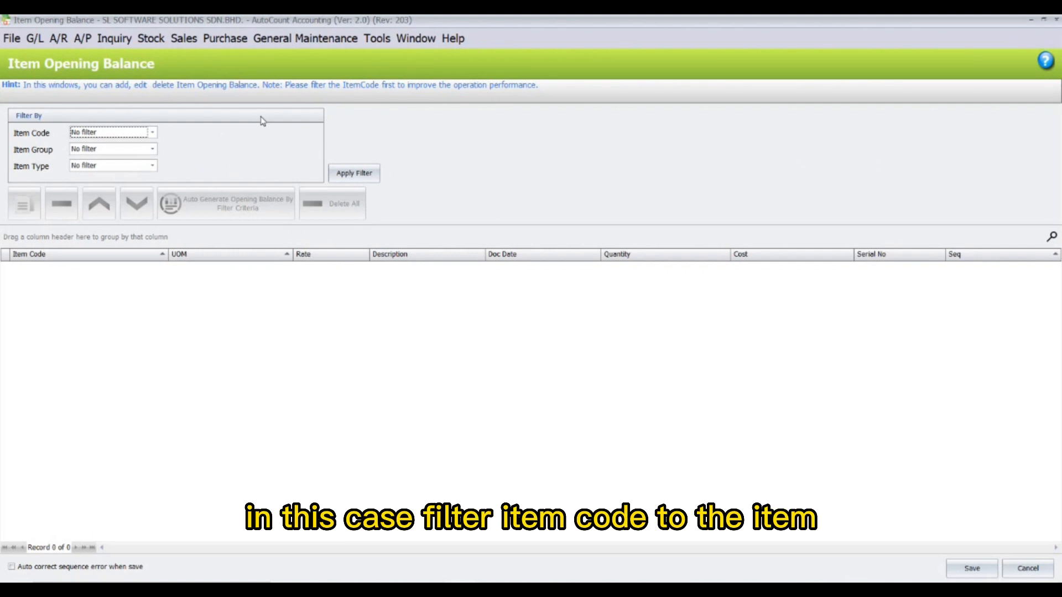
pyautogui.click(153, 133)
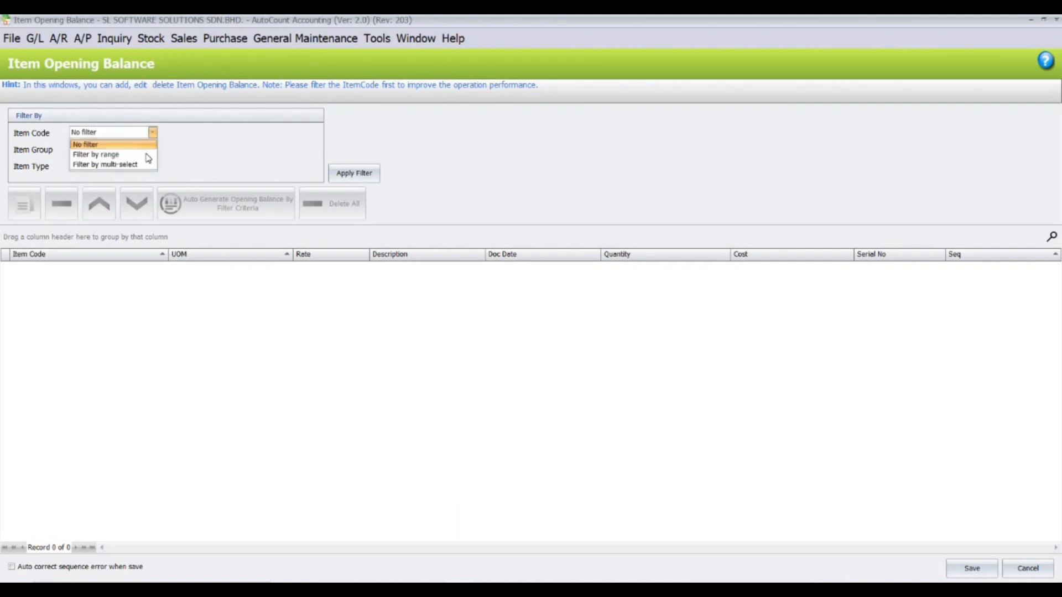
pyautogui.click(145, 165)
pyautogui.click(324, 264)
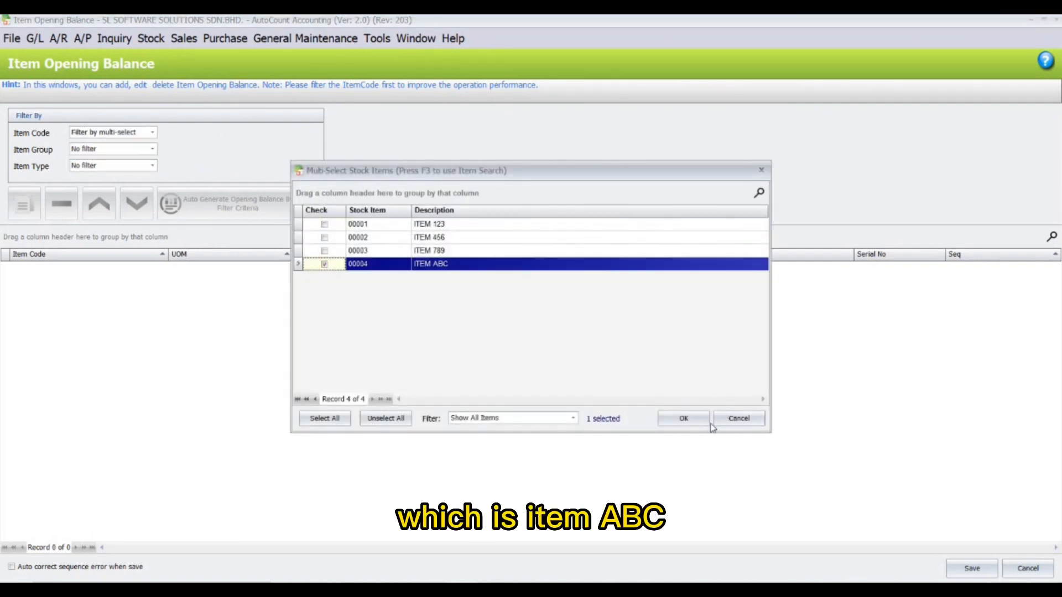
pyautogui.click(684, 418)
pyautogui.click(354, 173)
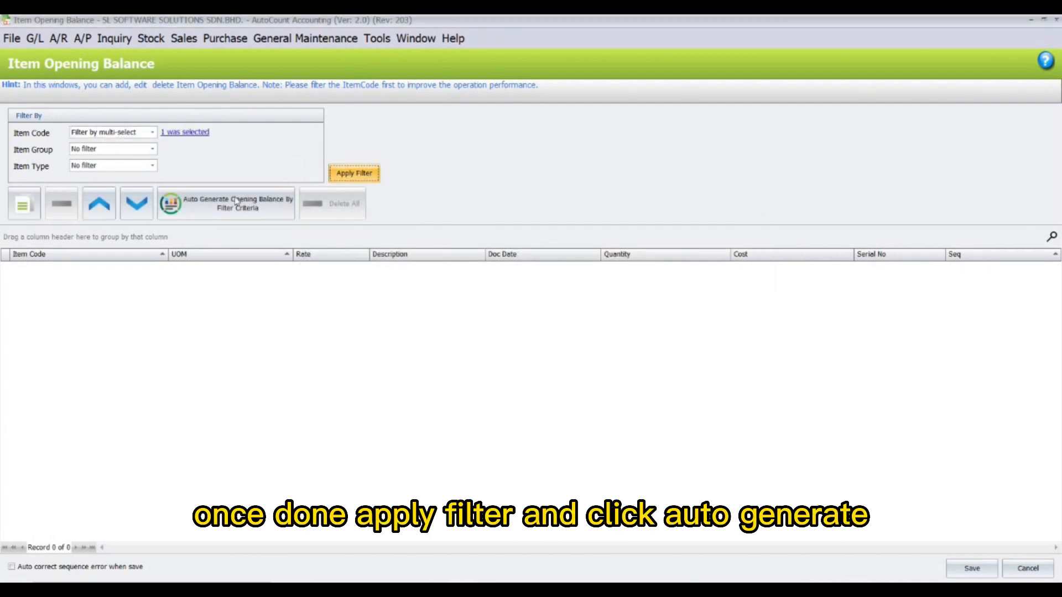
pyautogui.click(235, 213)
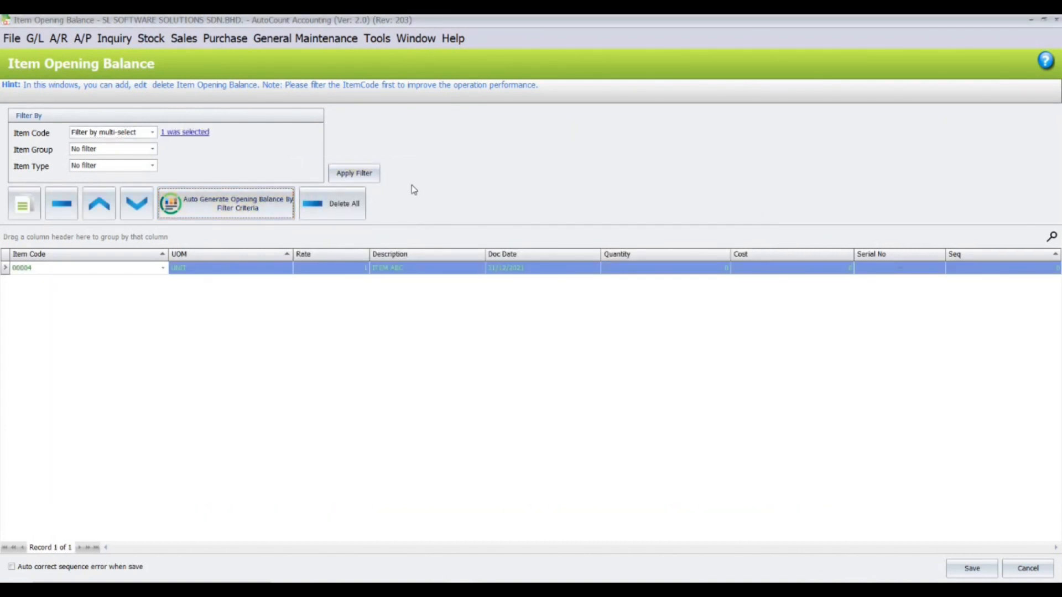
# - Add a serial number range to the ITEM ABC opening balance, starting at A1001 with quantity 20
pyautogui.click(895, 267)
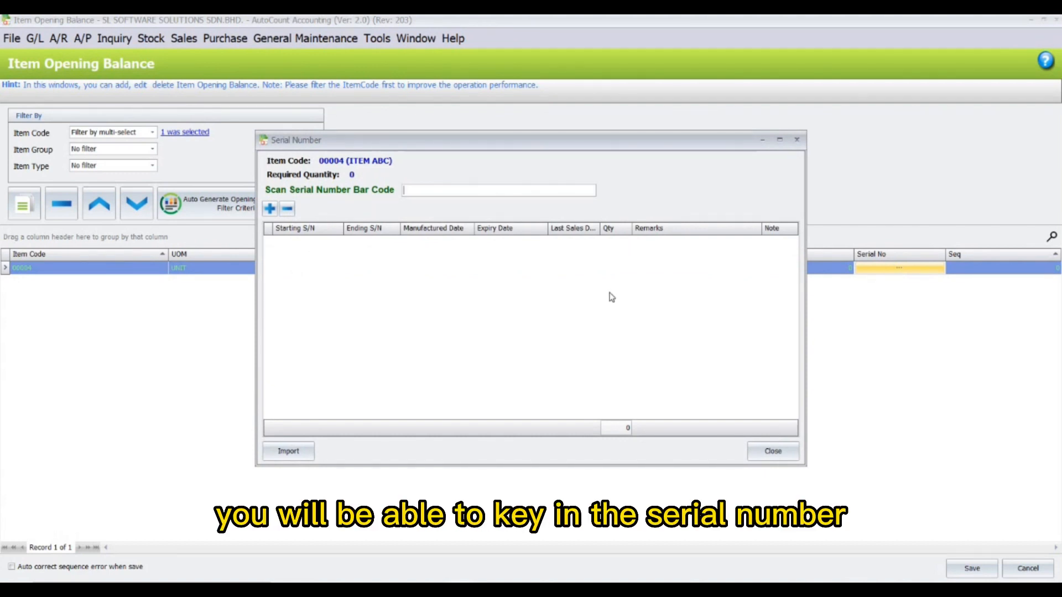
pyautogui.click(269, 209)
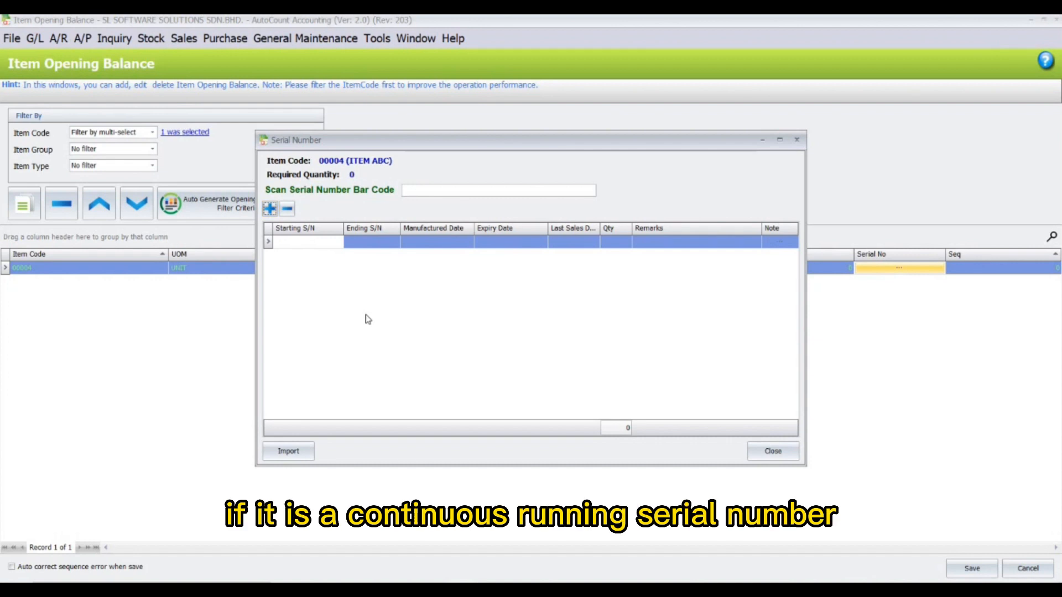
pyautogui.click(331, 243)
pyautogui.write('a')
pyautogui.press('BackSpace')
pyautogui.write('A')
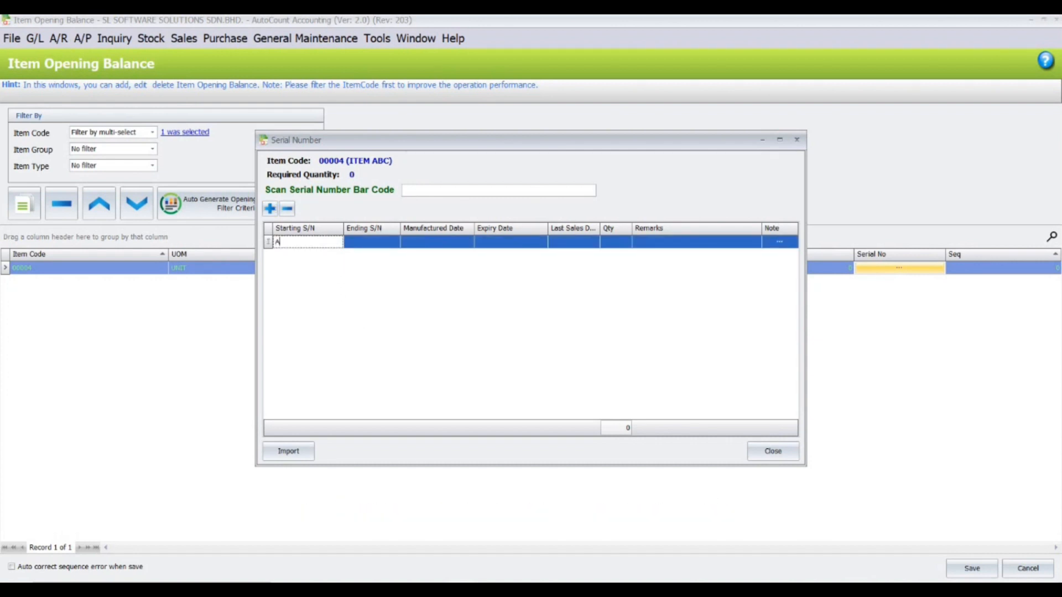
pyautogui.write('1001')
pyautogui.click(611, 240)
pyautogui.write('20')
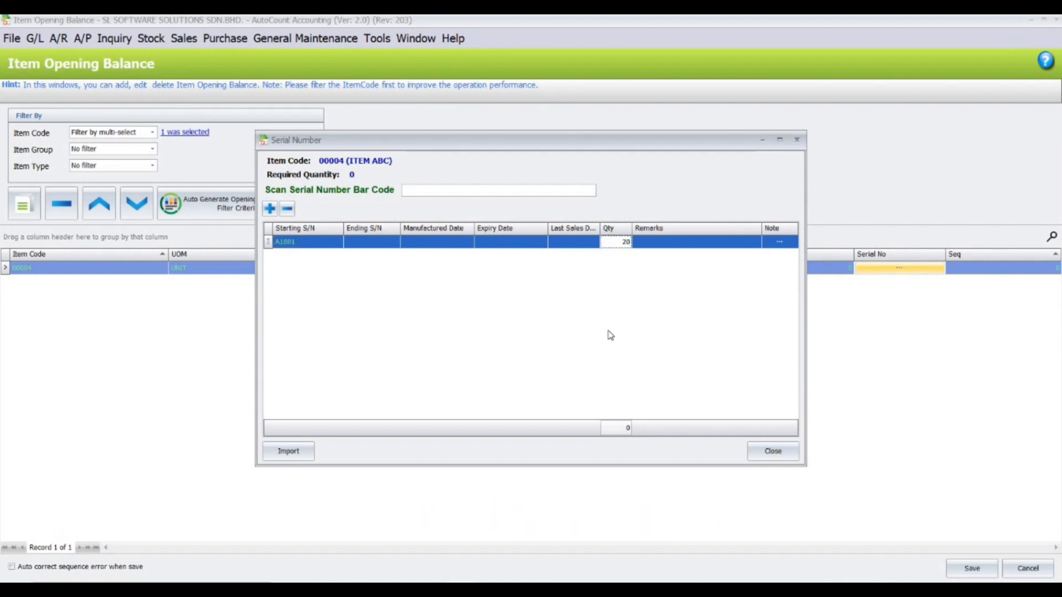
pyautogui.click(609, 332)
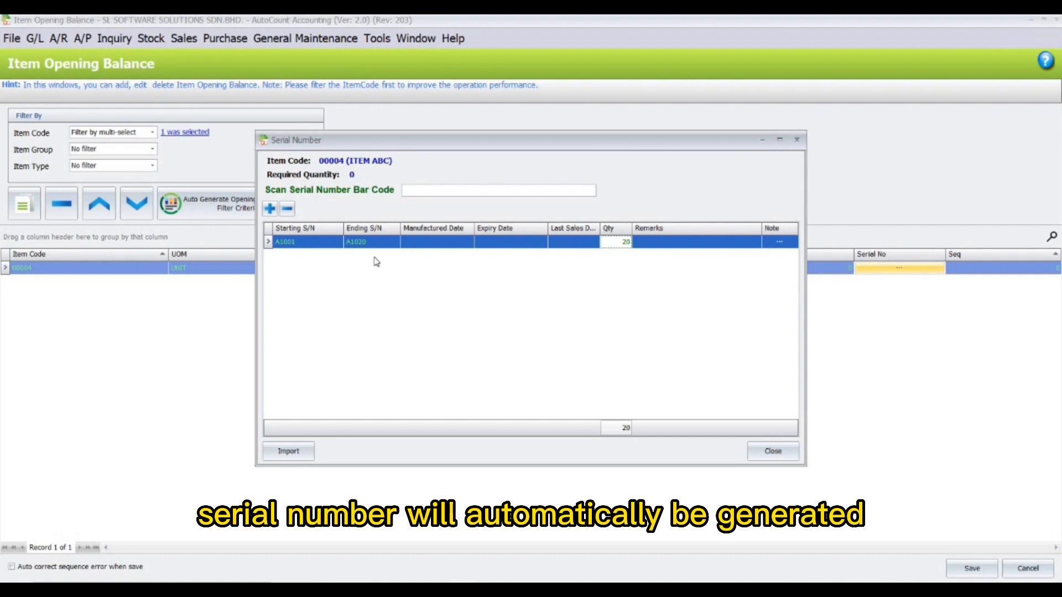
# - Add a second serial number range starting at B1001 with quantity 20 and close the serial number entry
pyautogui.click(270, 209)
pyautogui.click(305, 256)
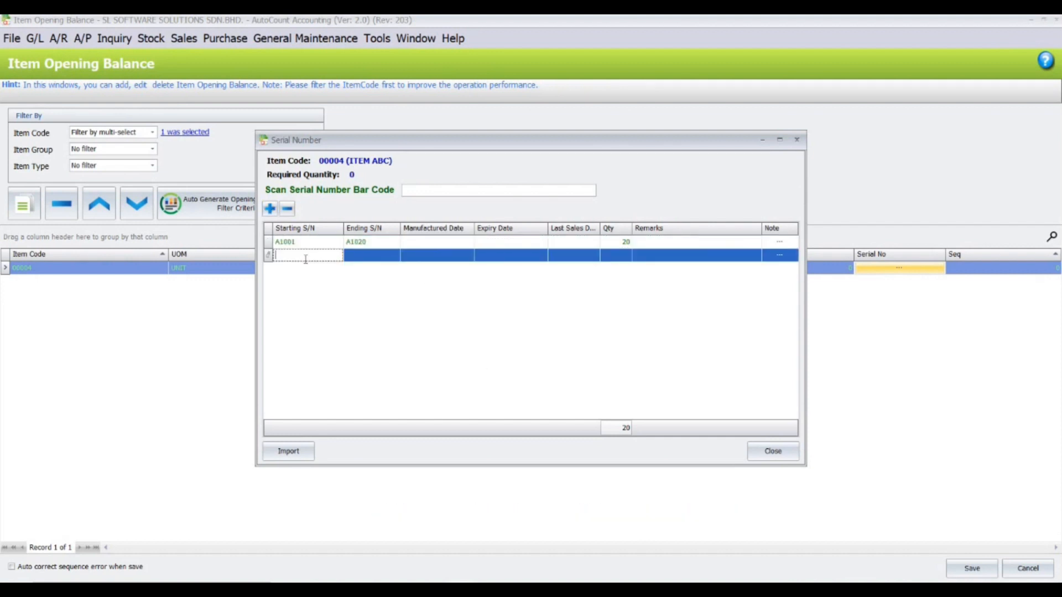
pyautogui.write('B1001')
pyautogui.click(628, 255)
pyautogui.write('20')
pyautogui.press('Tab')
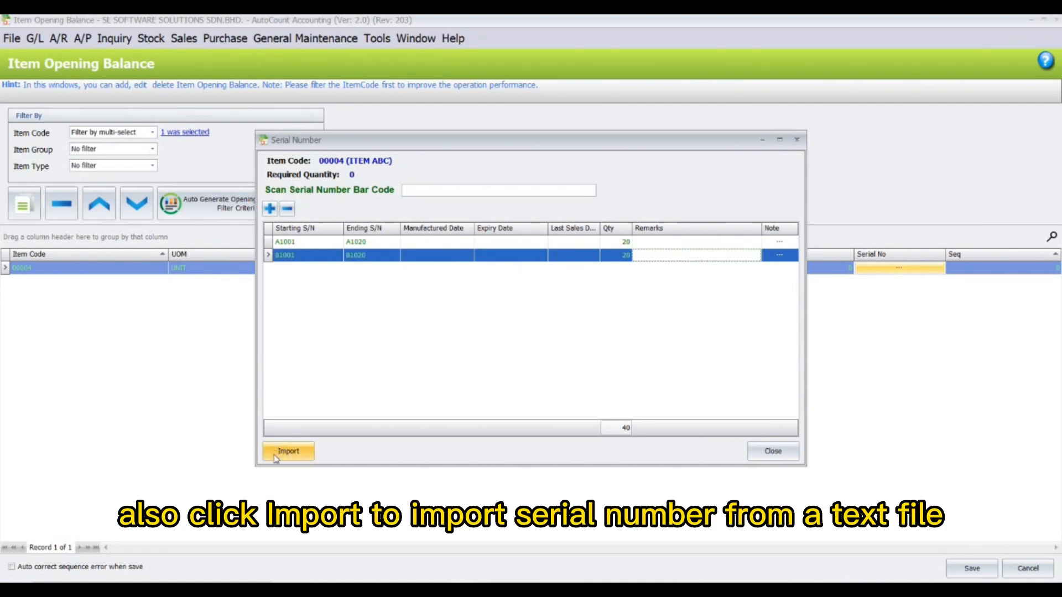
pyautogui.click(786, 451)
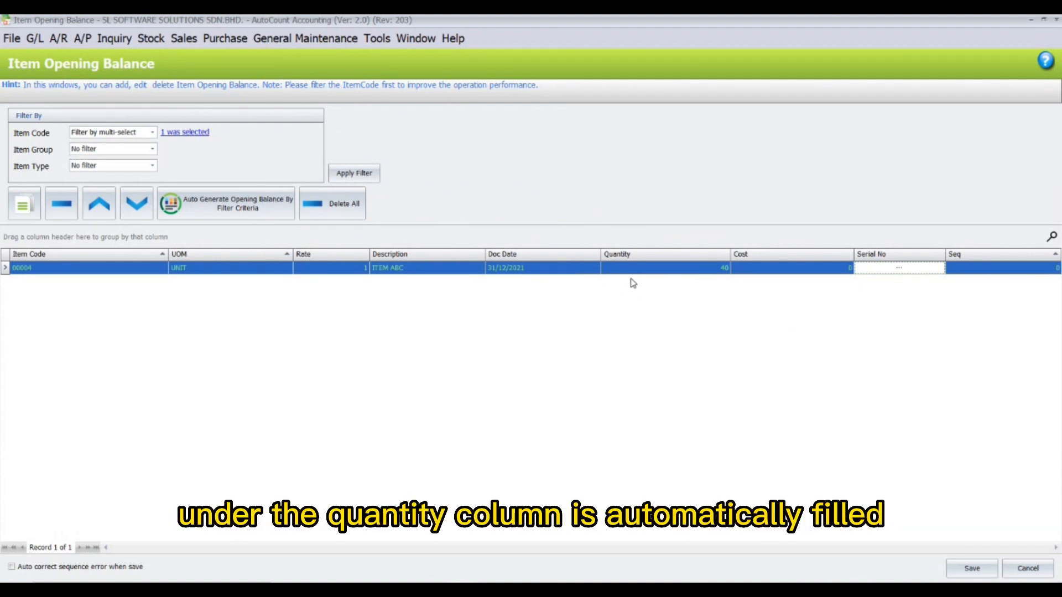
# - Save the item opening balance and close the Item Opening Balance window
pyautogui.click(969, 570)
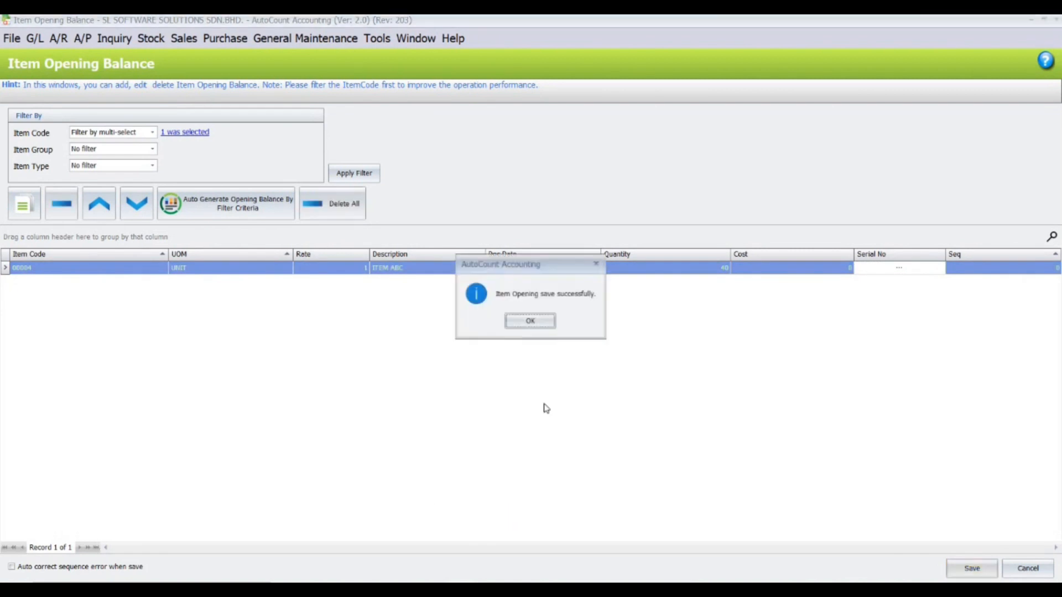
pyautogui.click(520, 323)
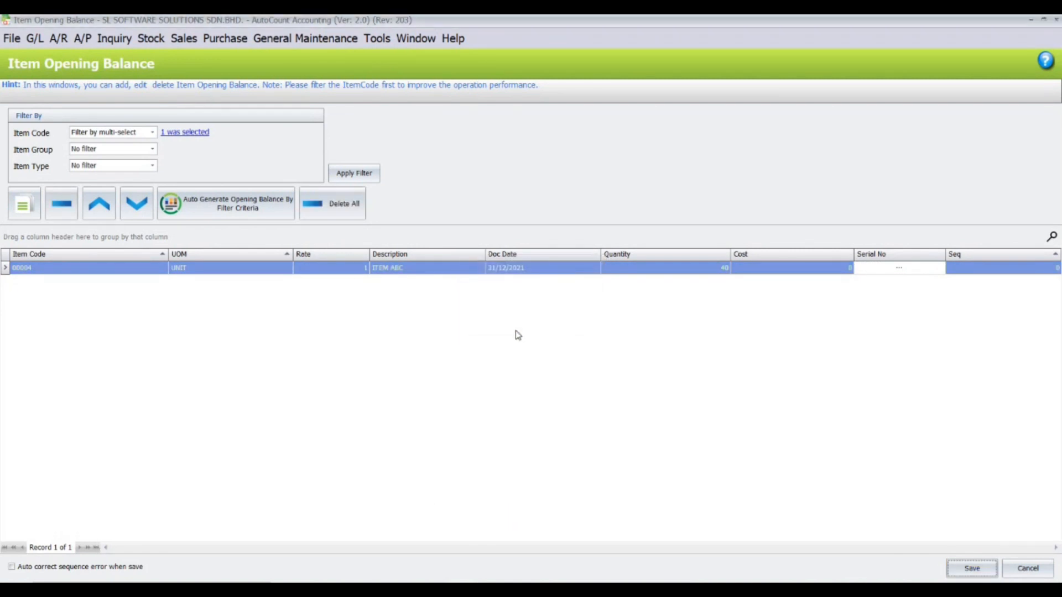
pyautogui.click(1055, 37)
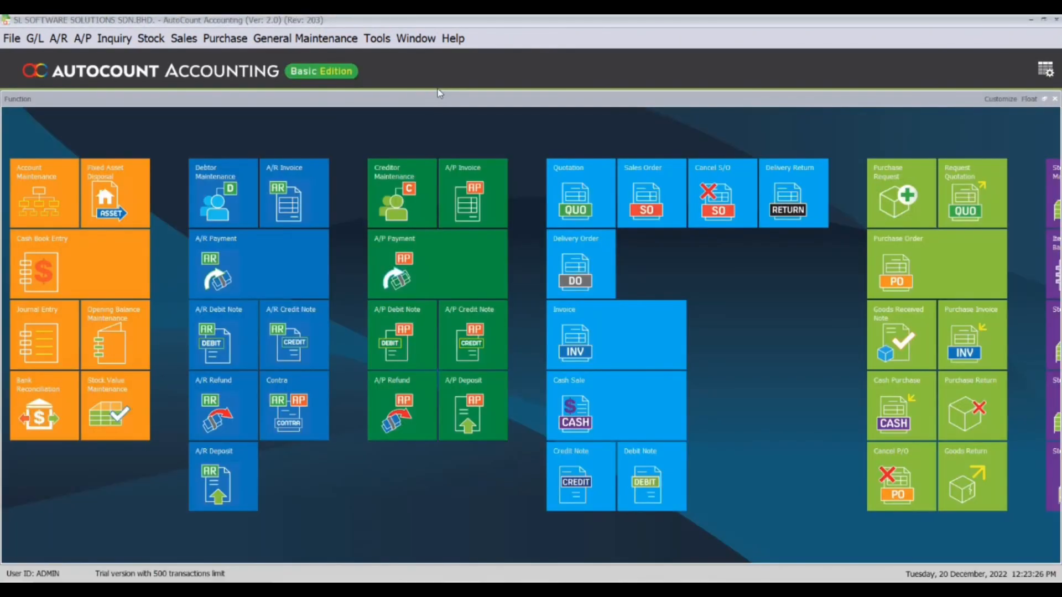
# - Create a new purchase invoice with CREDITOR 1 as the creditor
pyautogui.click(225, 39)
pyautogui.click(225, 131)
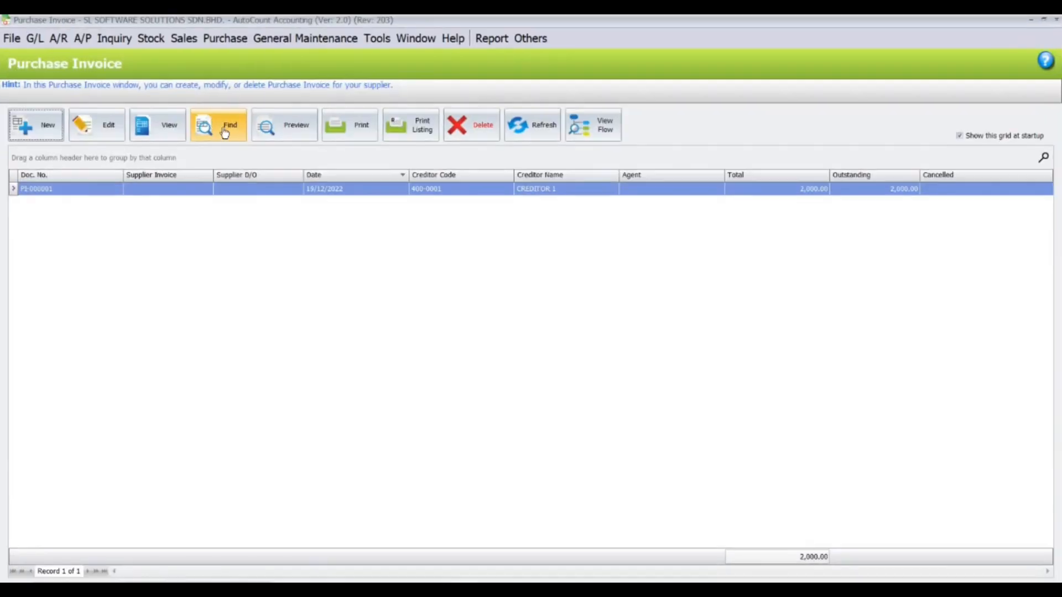
pyautogui.click(49, 135)
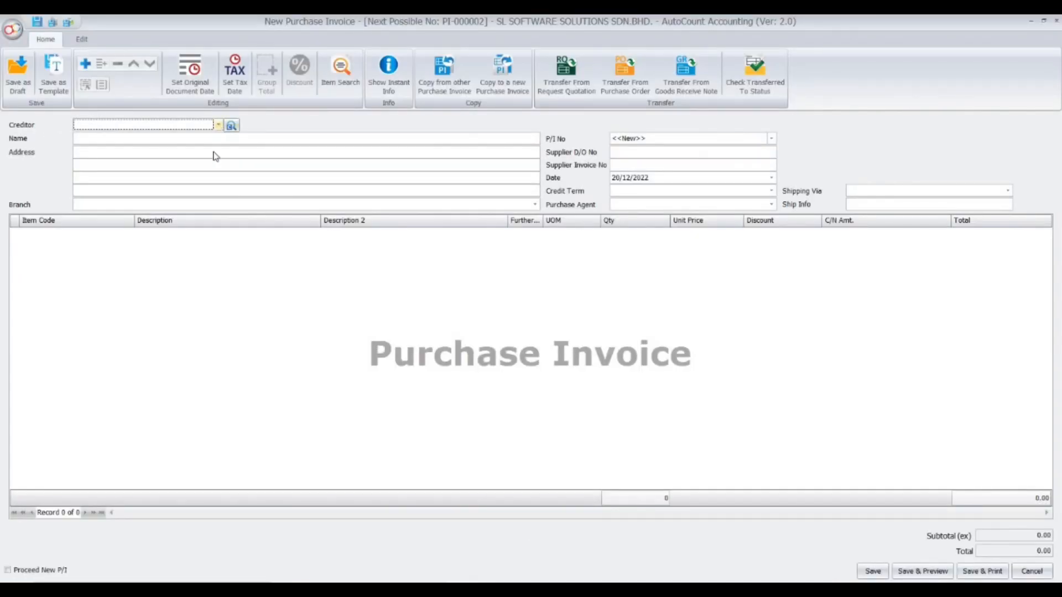
pyautogui.click(218, 125)
pyautogui.click(208, 186)
# - Add a line for ITEM ABC to the purchase invoice with a quantity of 25
pyautogui.rightClick(154, 240)
pyautogui.click(179, 247)
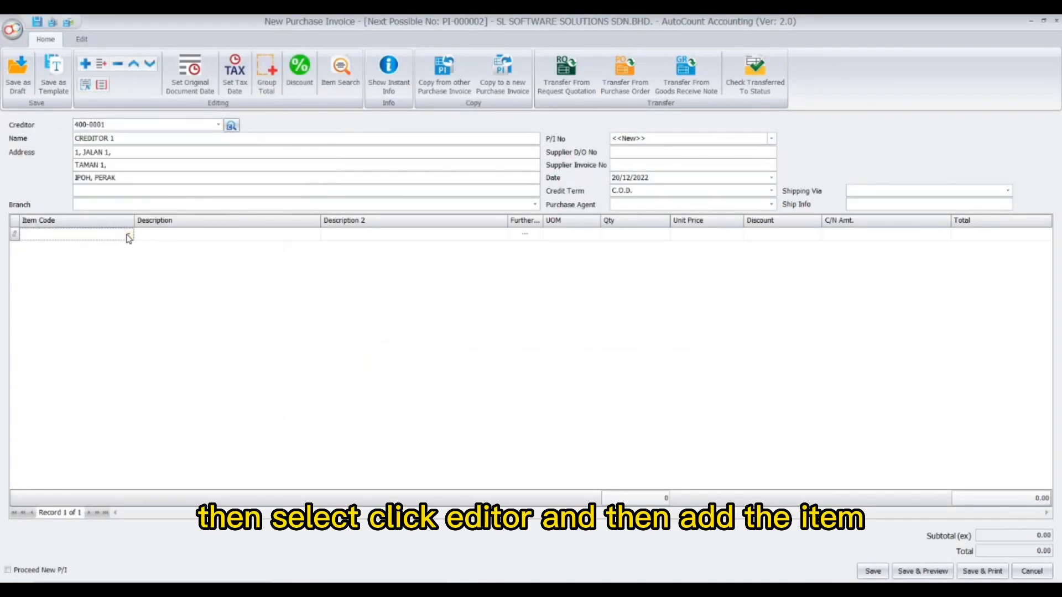
pyautogui.click(128, 235)
pyautogui.click(133, 337)
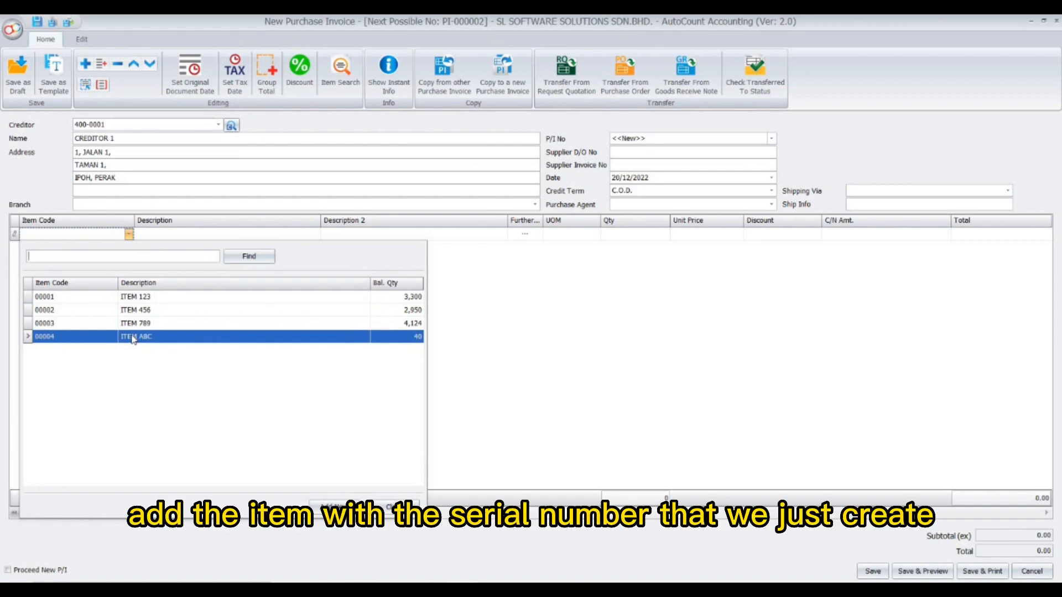
pyautogui.doubleClick(133, 339)
pyautogui.click(630, 235)
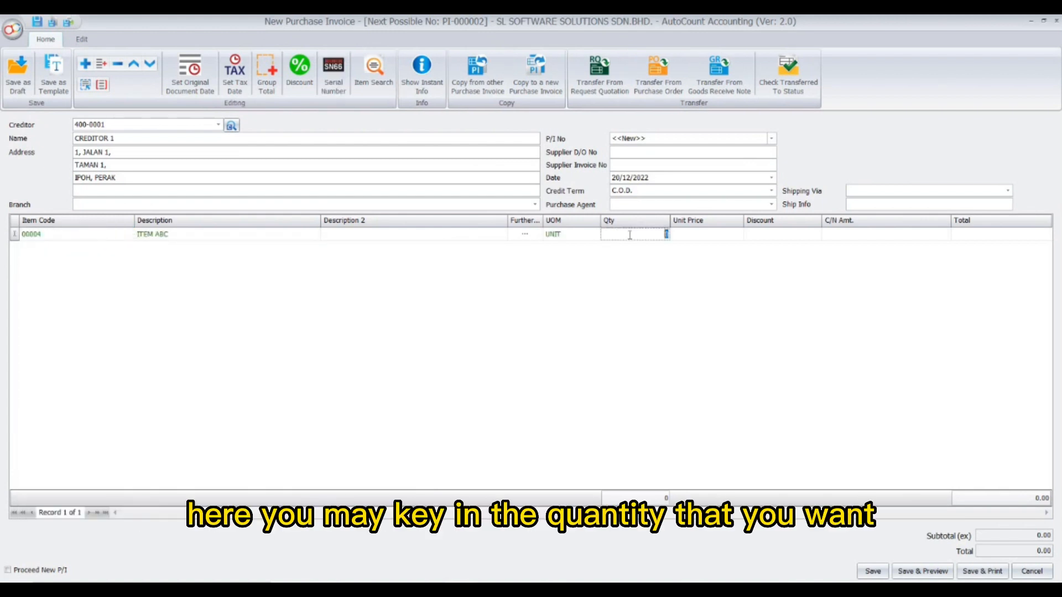
pyautogui.write('25')
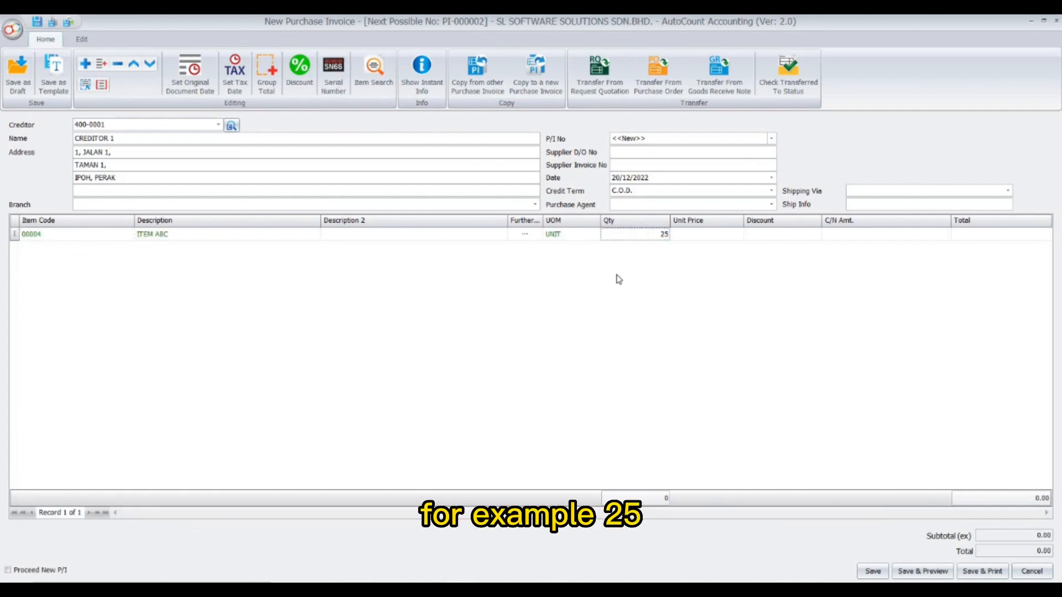
pyautogui.press('Return')
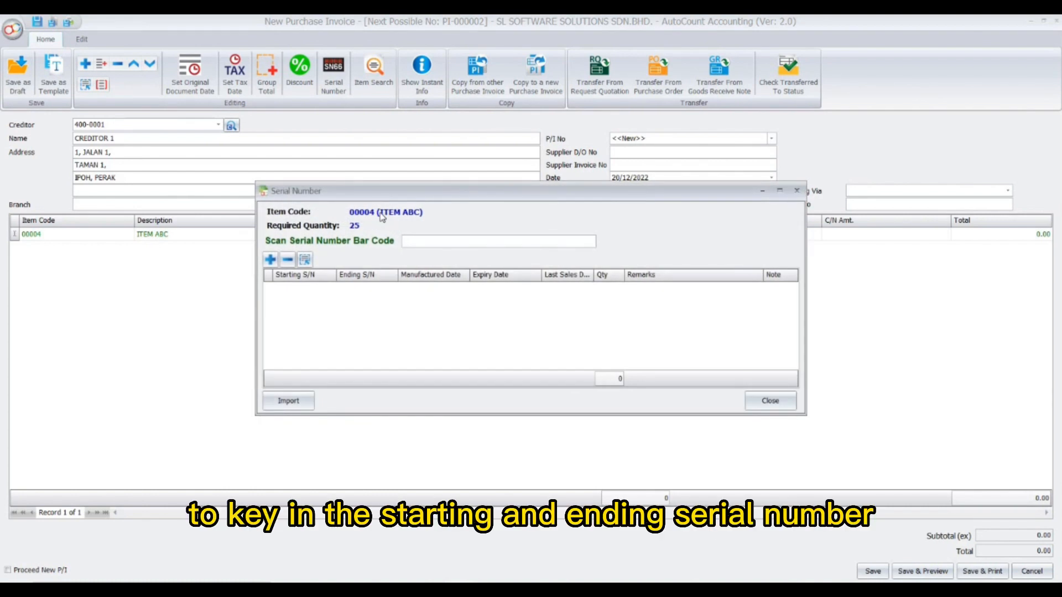
# - Assign the purchased units a serial number range starting at C1001 with quantity 25, and close the serial number entry
pyautogui.click(270, 260)
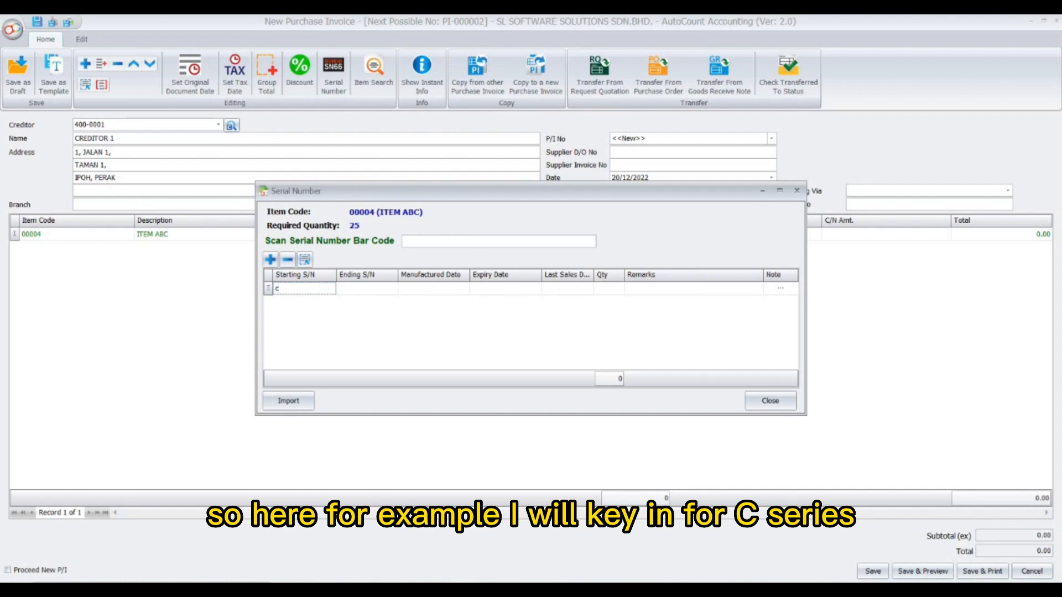
pyautogui.write('C1001')
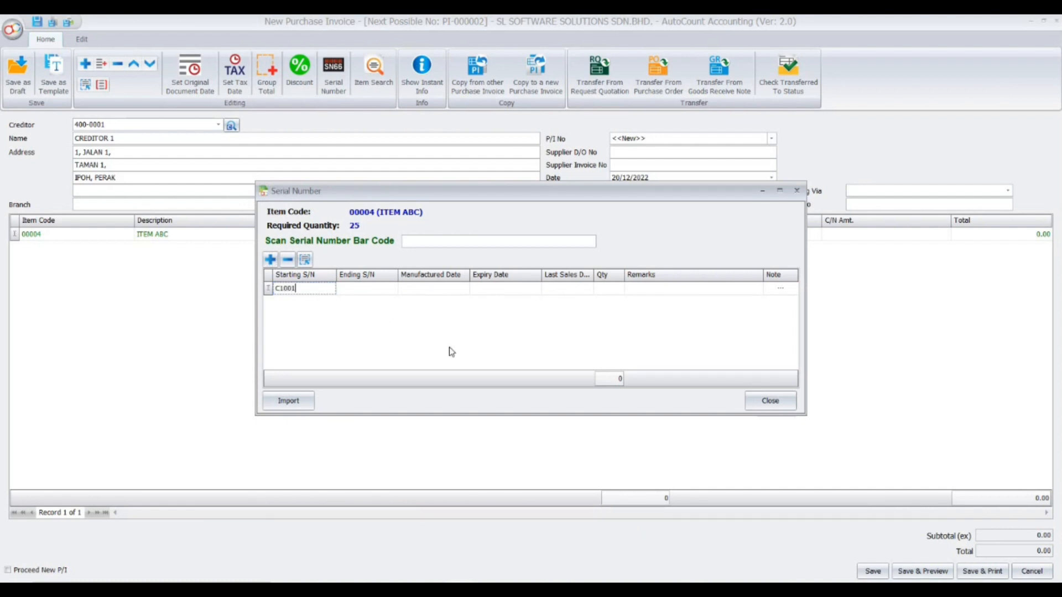
pyautogui.click(608, 288)
pyautogui.write('25')
pyautogui.press('Return')
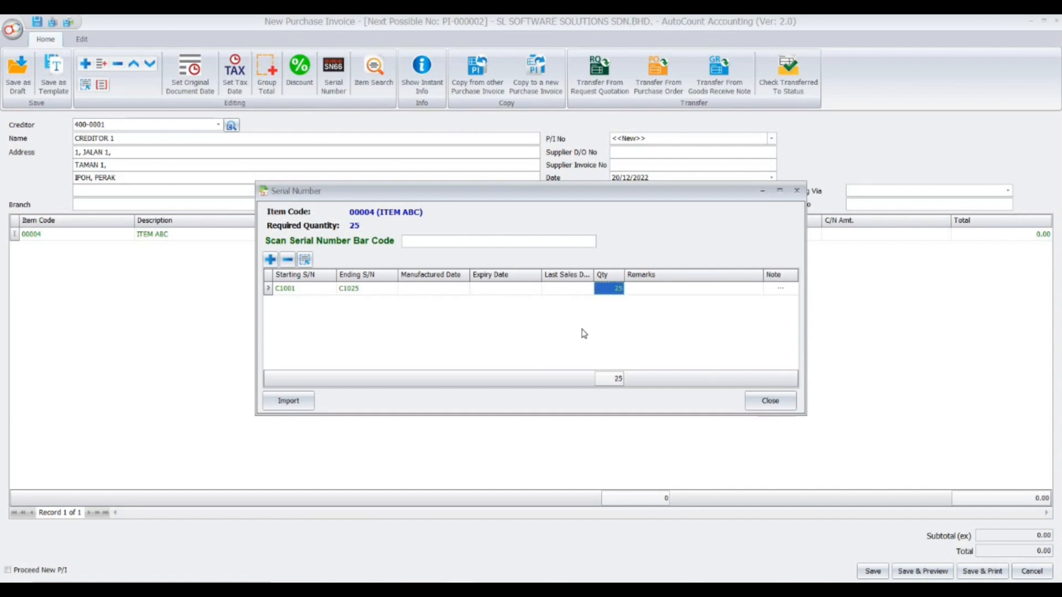
pyautogui.click(770, 400)
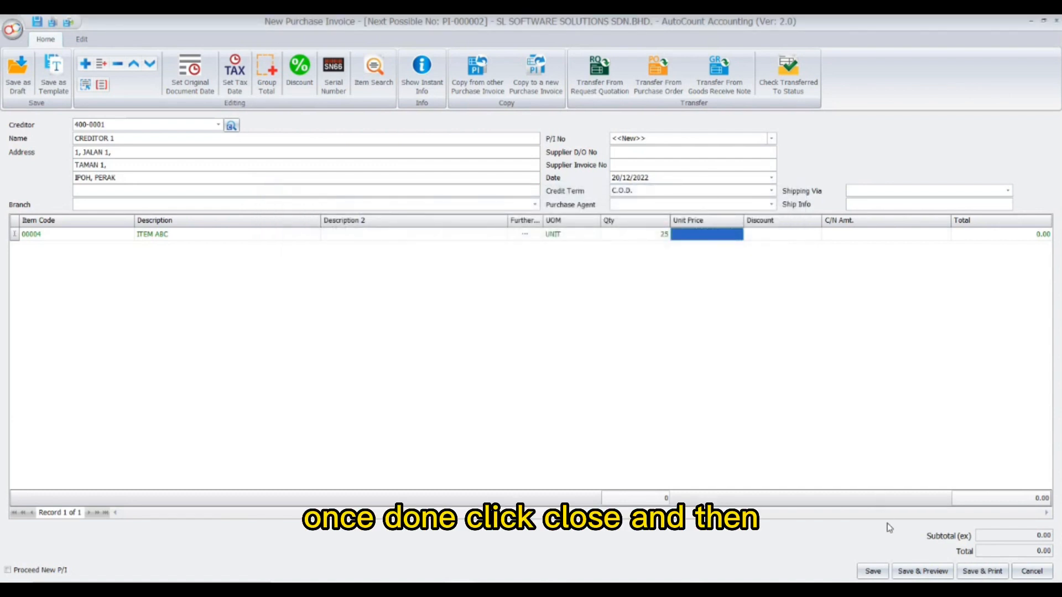
# - Set the unit price of the ITEM ABC invoice line to 5.00
pyautogui.click(705, 237)
pyautogui.write('5')
pyautogui.press('Return')
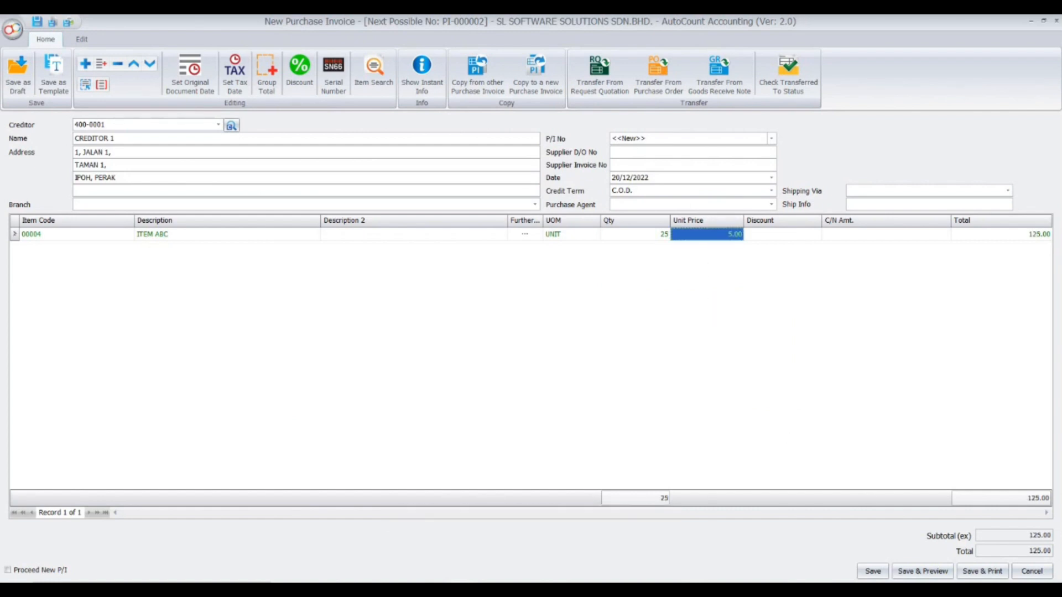
# - Save the purchase invoice and start a new sales invoice
pyautogui.click(873, 572)
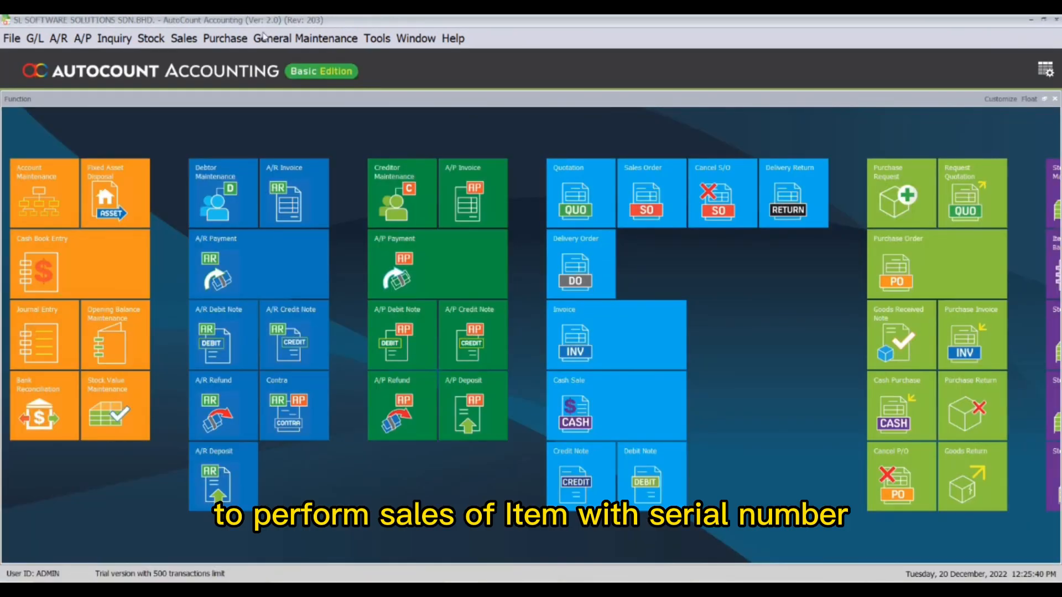
pyautogui.click(183, 38)
pyautogui.click(202, 111)
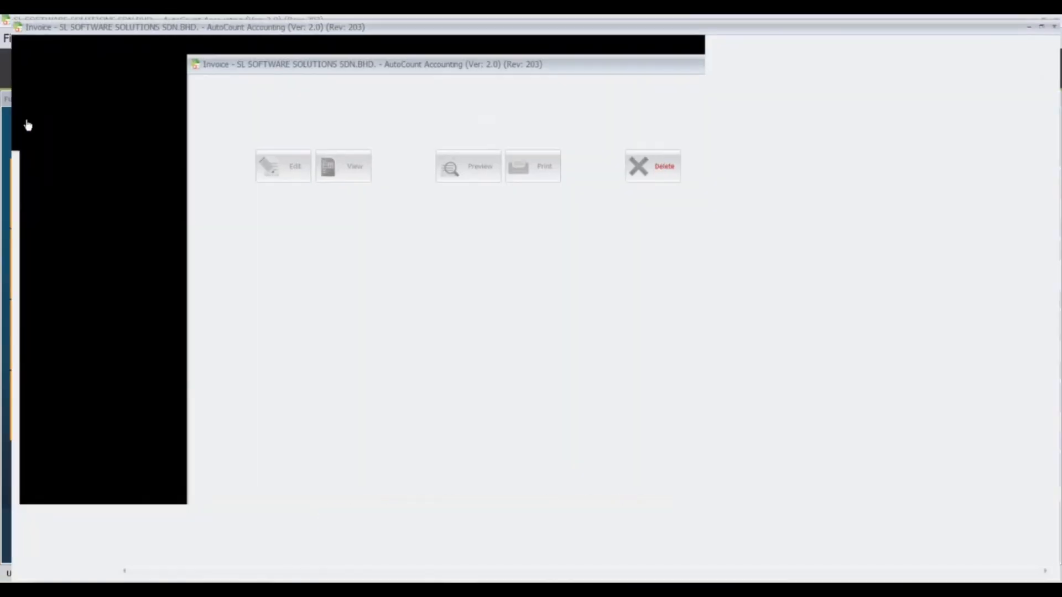
pyautogui.click(28, 125)
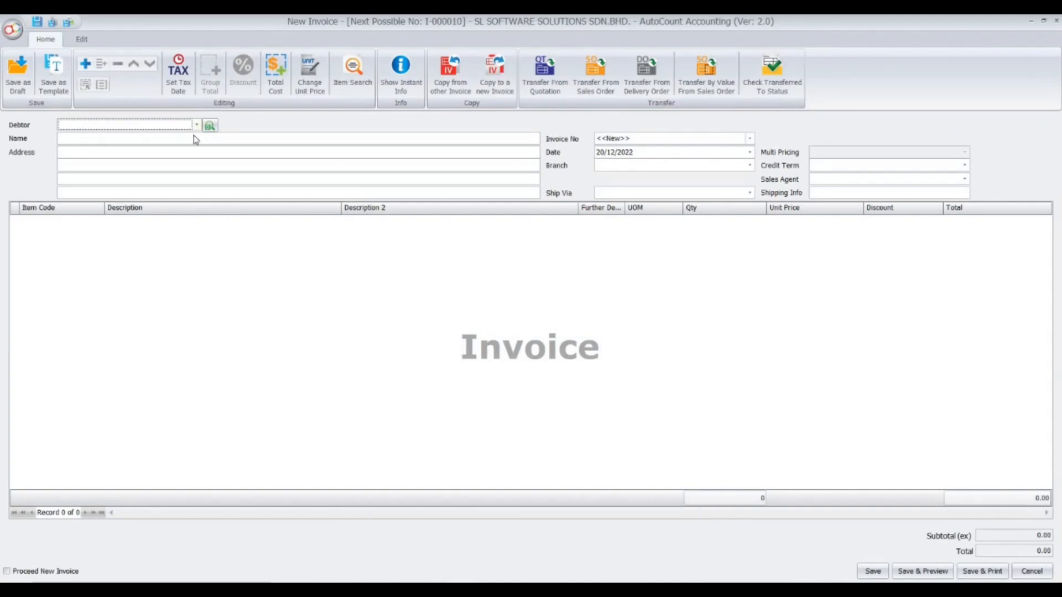
# - Select DEBTOR A as the sales invoice's debtor and add a line for ITEM ABC
pyautogui.click(196, 125)
pyautogui.click(83, 185)
pyautogui.rightClick(135, 256)
pyautogui.click(158, 265)
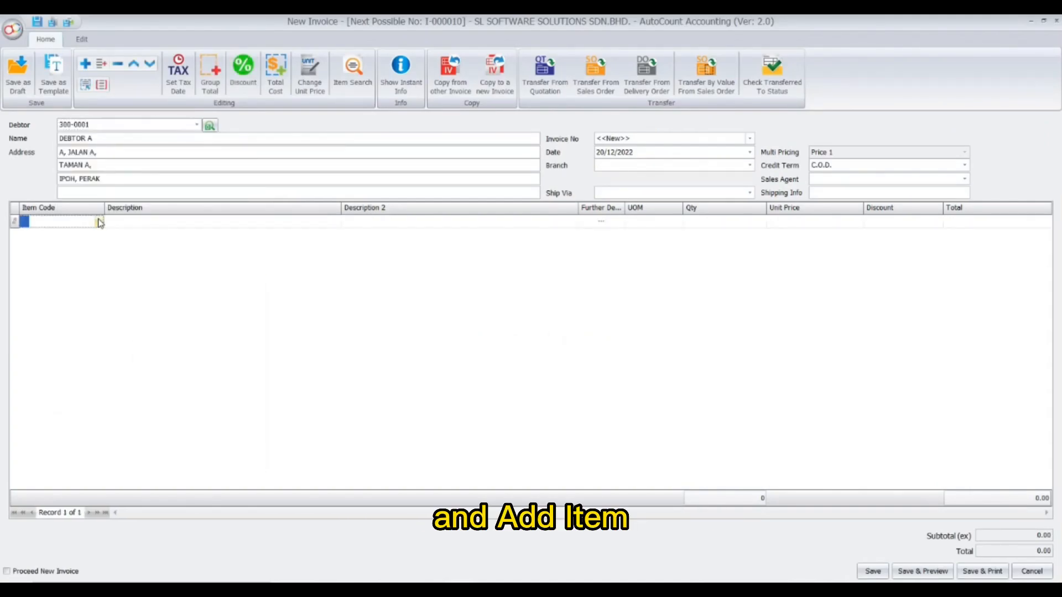
pyautogui.click(100, 222)
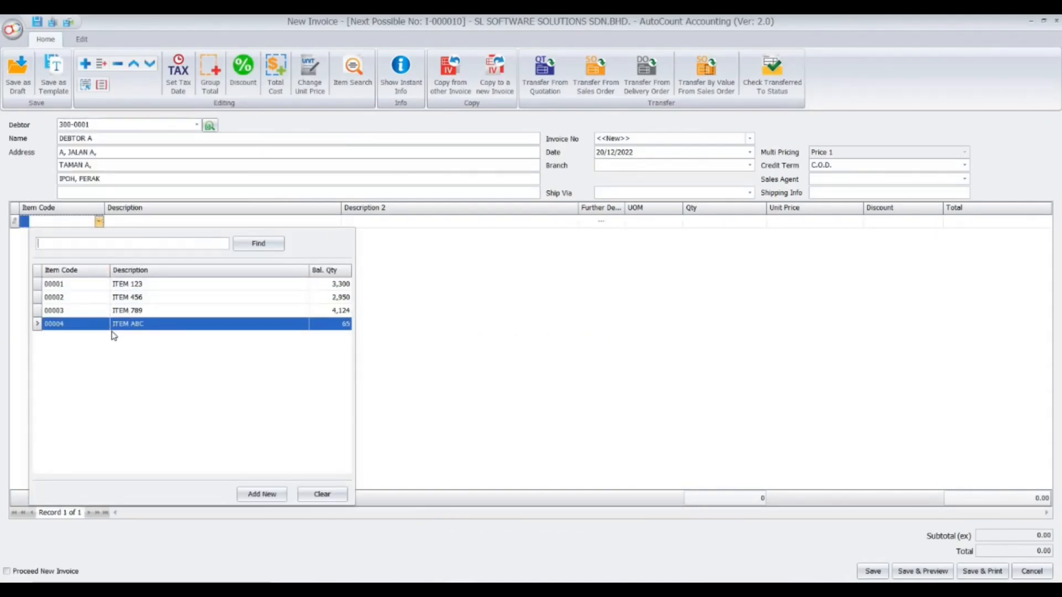
pyautogui.click(163, 326)
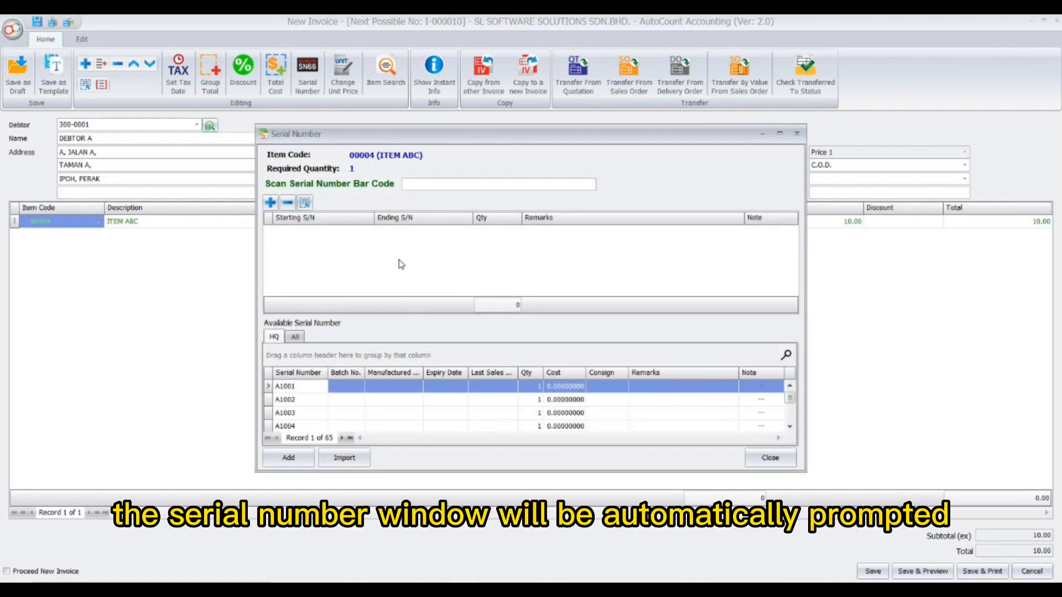
# - Assign the available serial numbers A1001, A1002 and A1003 to the ITEM ABC line and save the sales invoice
pyautogui.doubleClick(292, 389)
pyautogui.doubleClick(293, 400)
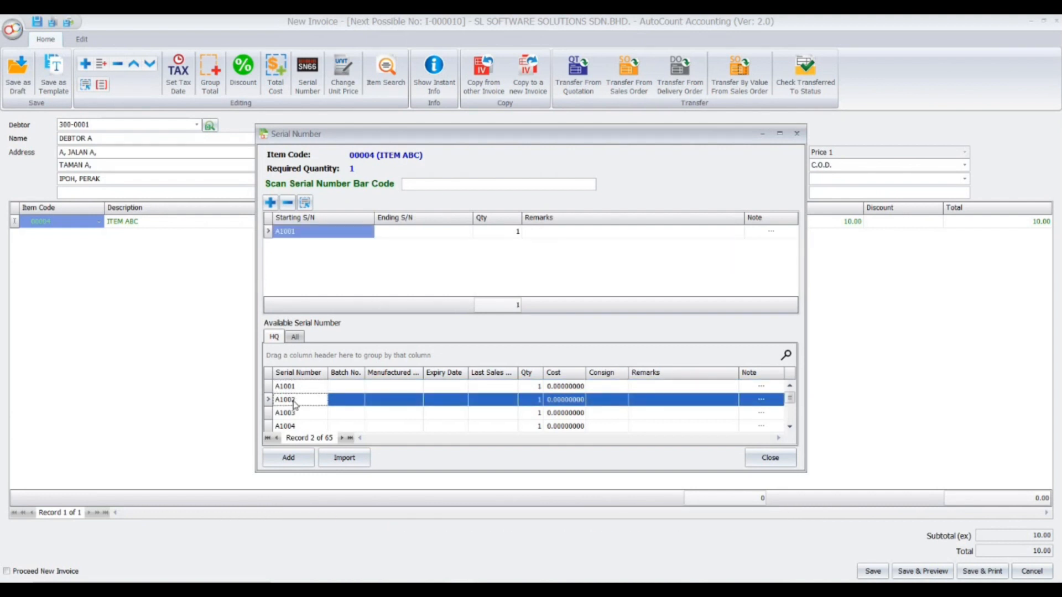
pyautogui.doubleClick(295, 413)
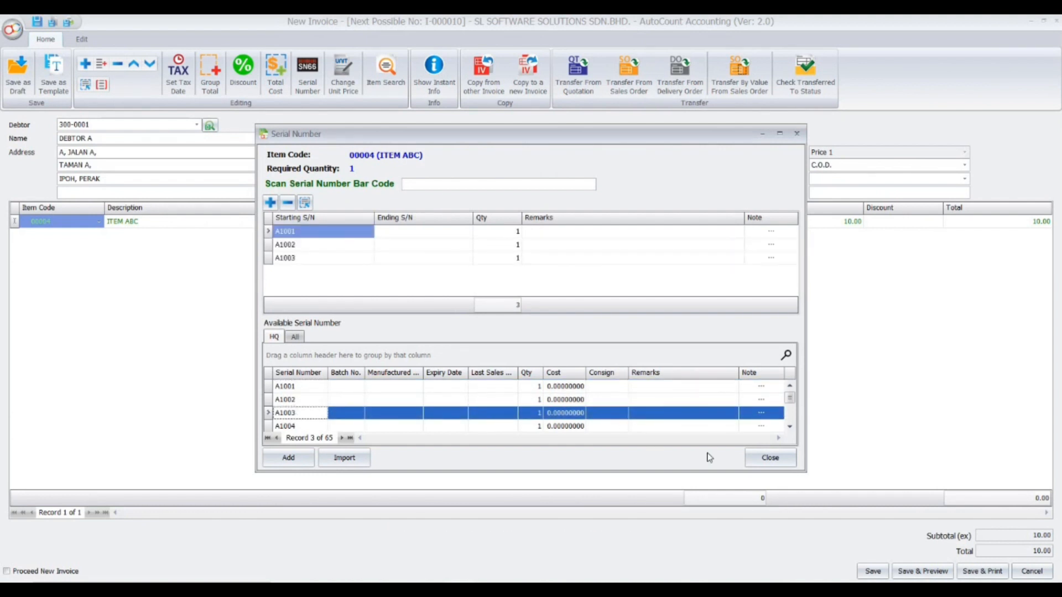
pyautogui.click(769, 460)
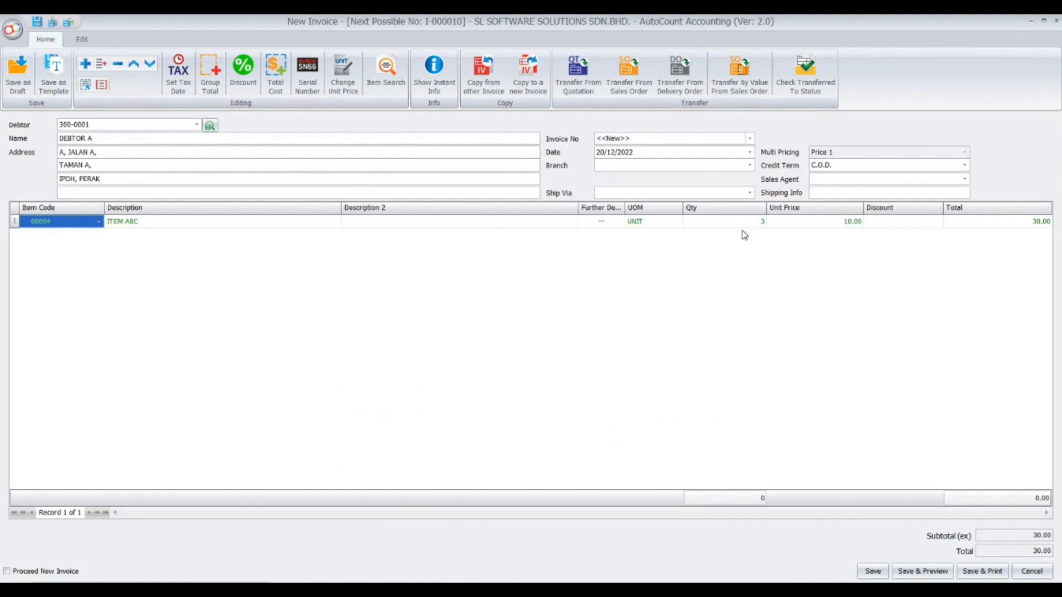
pyautogui.click(872, 572)
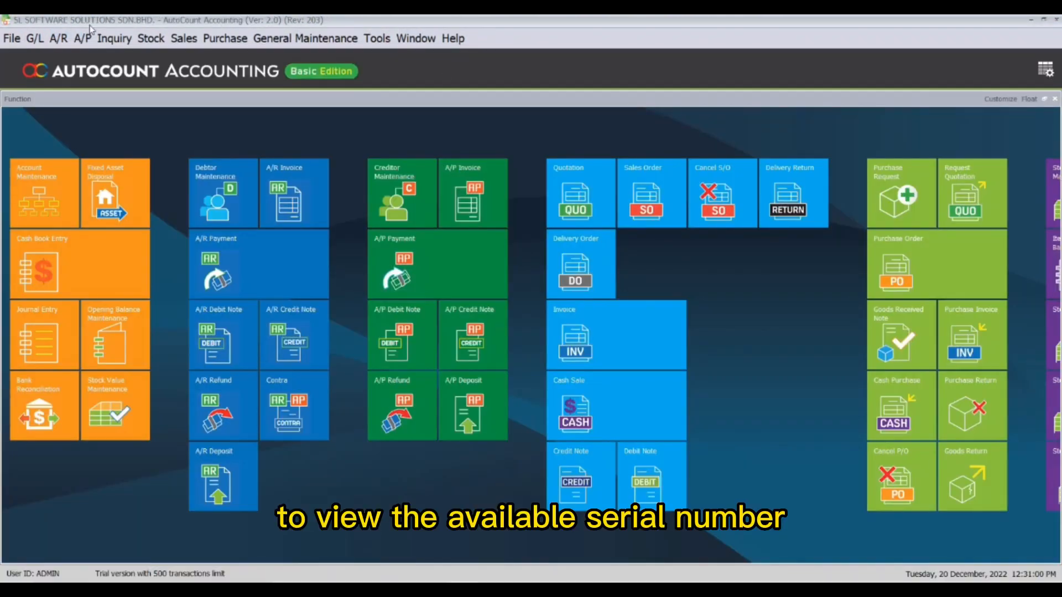
# - Review the Available Serial Number Inquiry list for item 00004 and close the inquiry
pyautogui.click(114, 38)
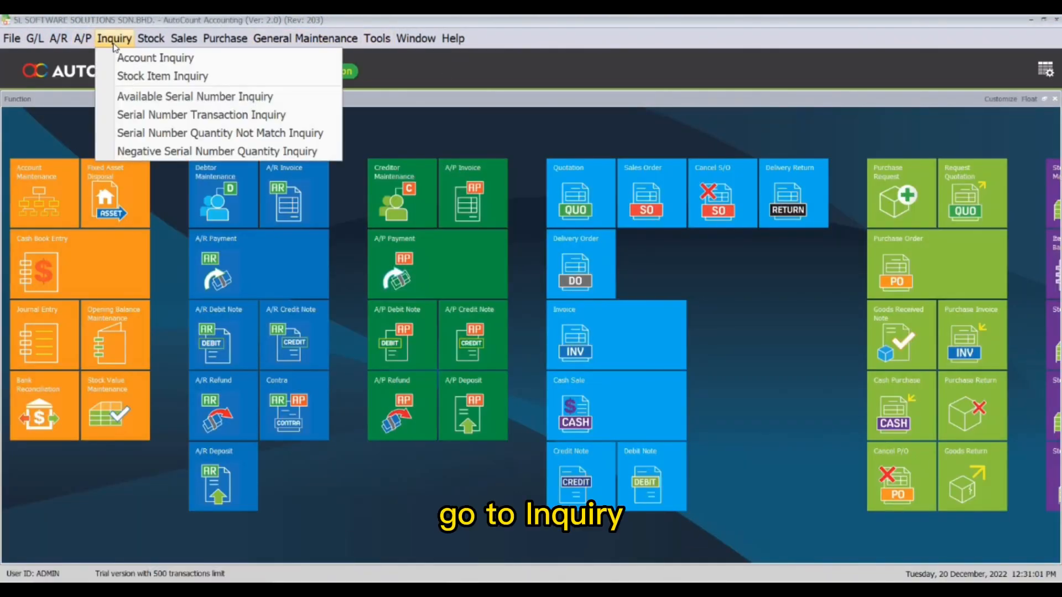
pyautogui.click(125, 97)
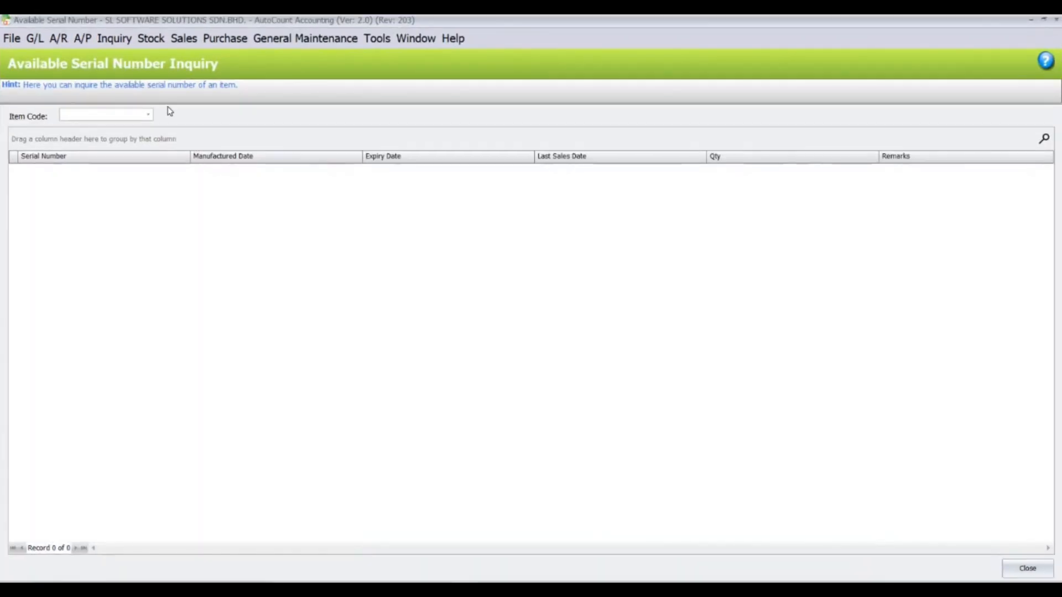
pyautogui.click(148, 115)
pyautogui.click(139, 176)
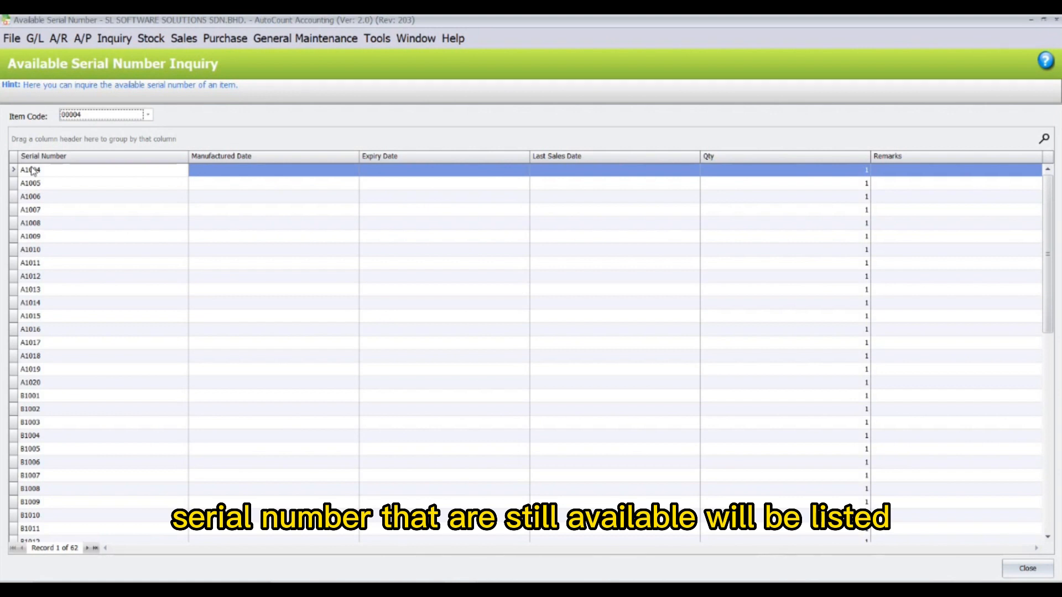
pyautogui.scroll(-12, 177, 382)
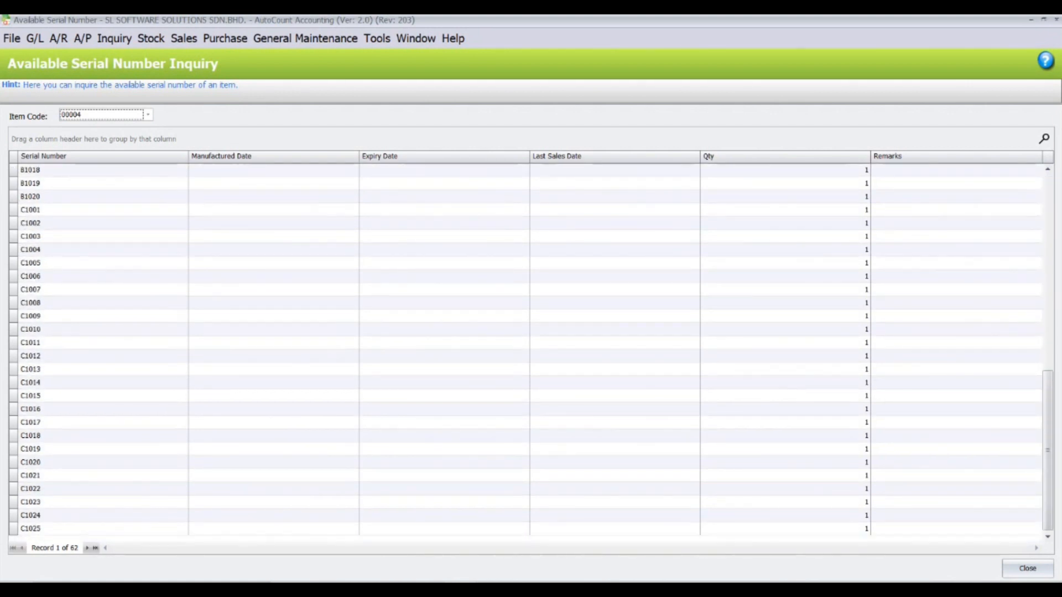
pyautogui.click(1028, 570)
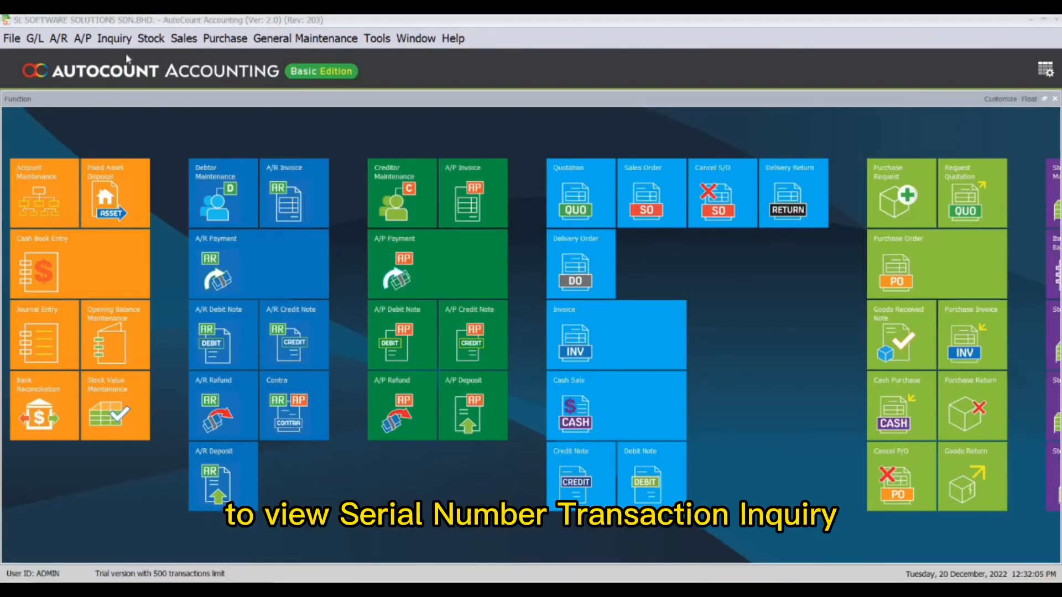
# - Open the Serial Number Transaction Inquiry and choose item code 00004
pyautogui.click(111, 40)
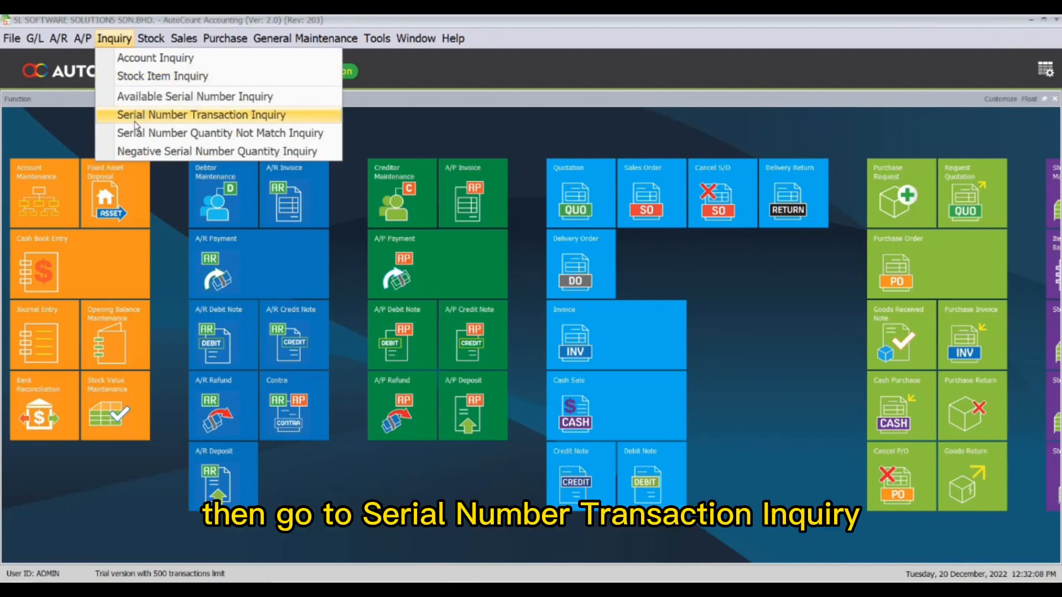
pyautogui.click(134, 121)
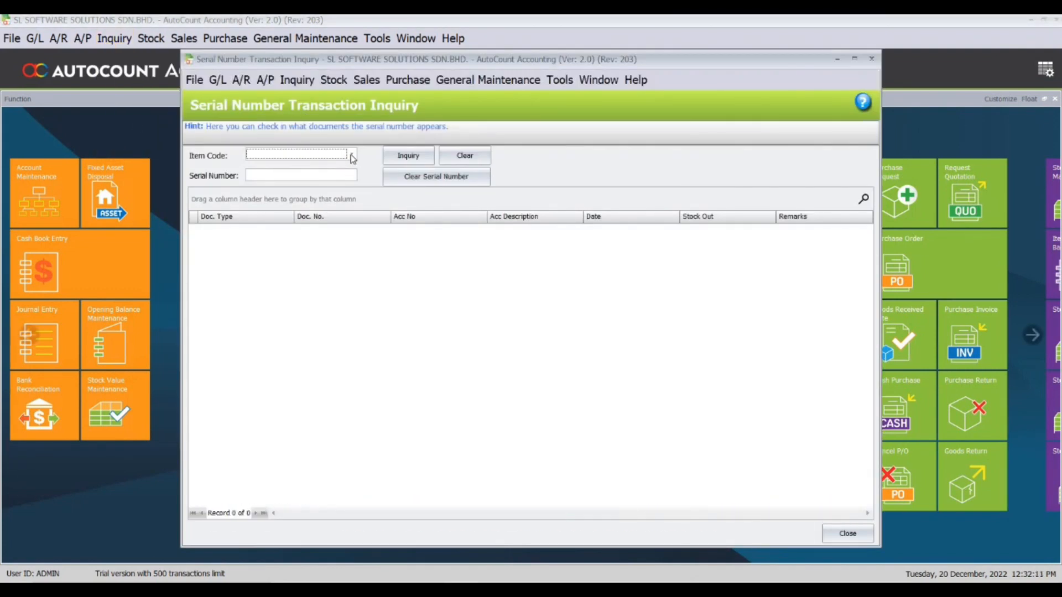
pyautogui.click(352, 155)
pyautogui.click(342, 217)
# - Inquire the transactions of serial number A1001 in an enlarged window and open its sales invoice record
pyautogui.click(346, 177)
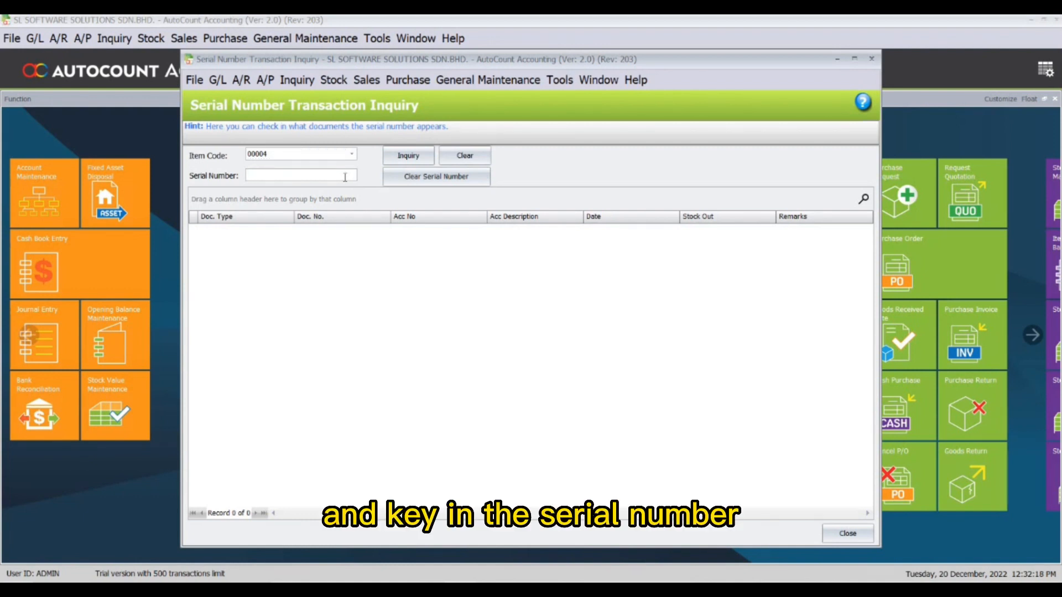
pyautogui.press('capslock')
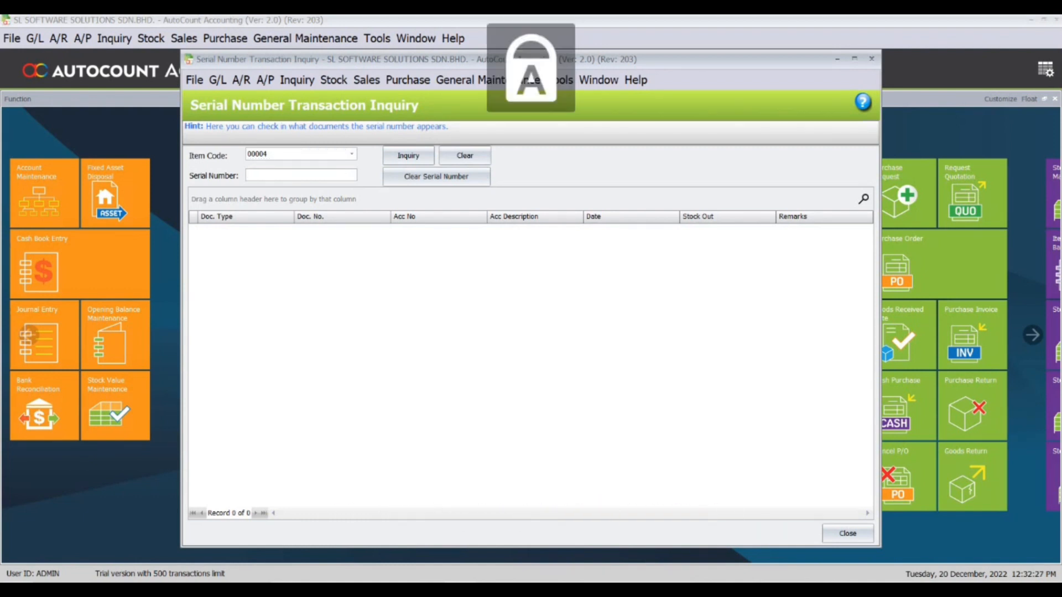
pyautogui.write('A1001')
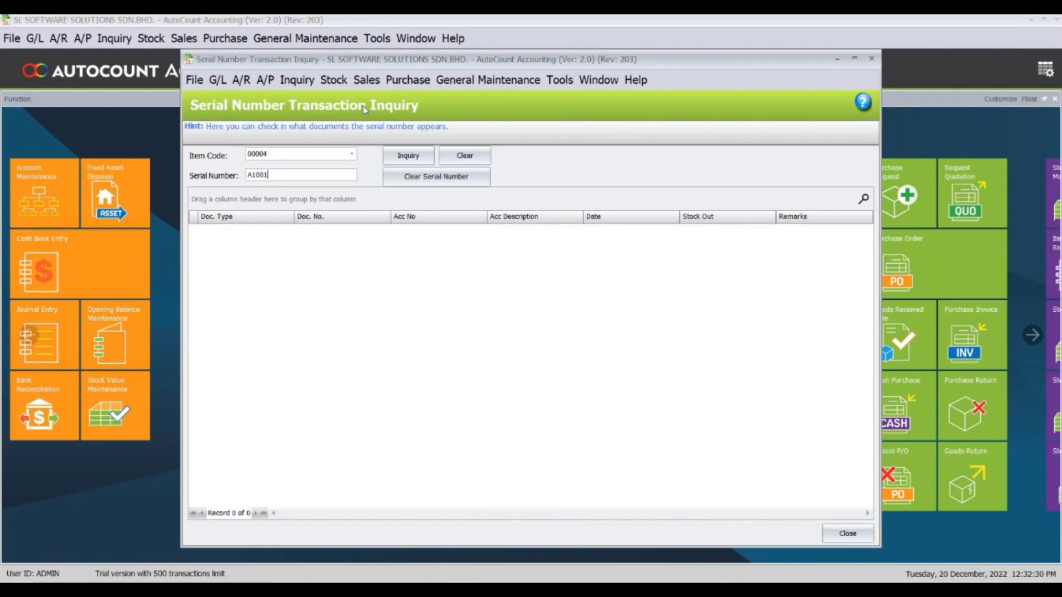
pyautogui.click(409, 156)
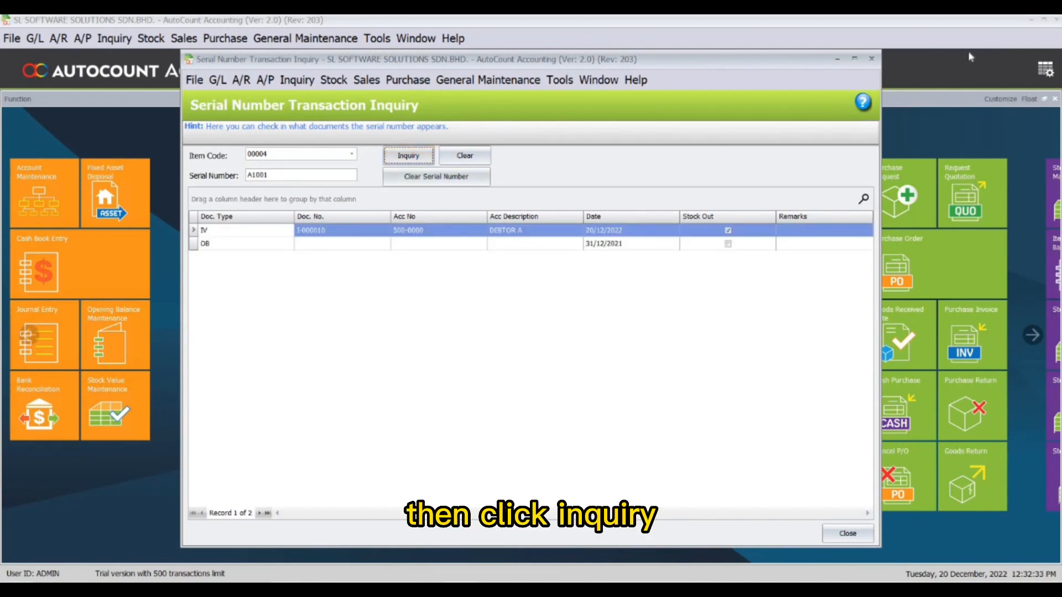
pyautogui.click(854, 59)
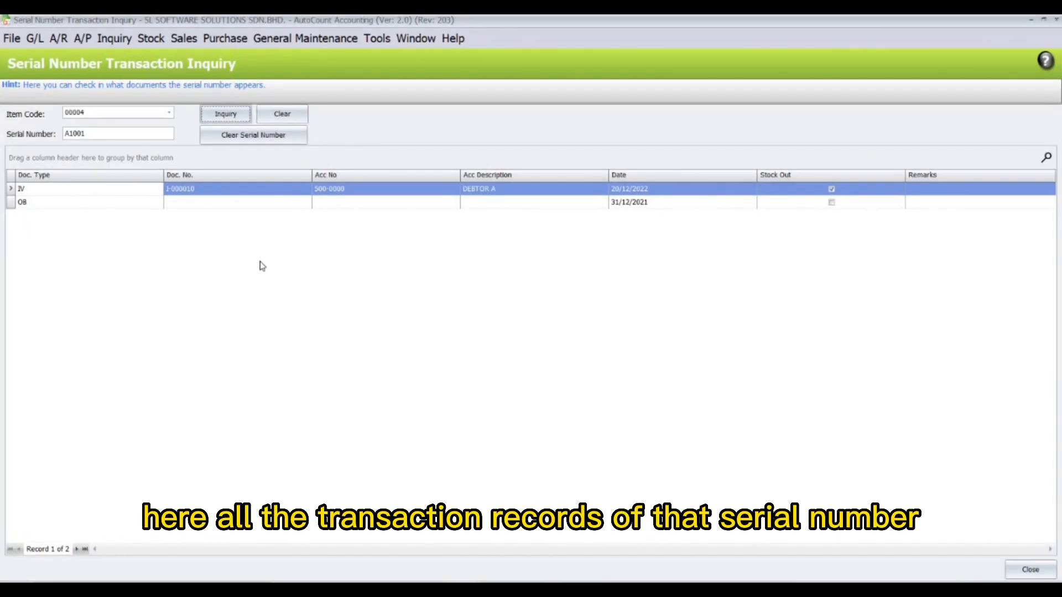
pyautogui.doubleClick(239, 191)
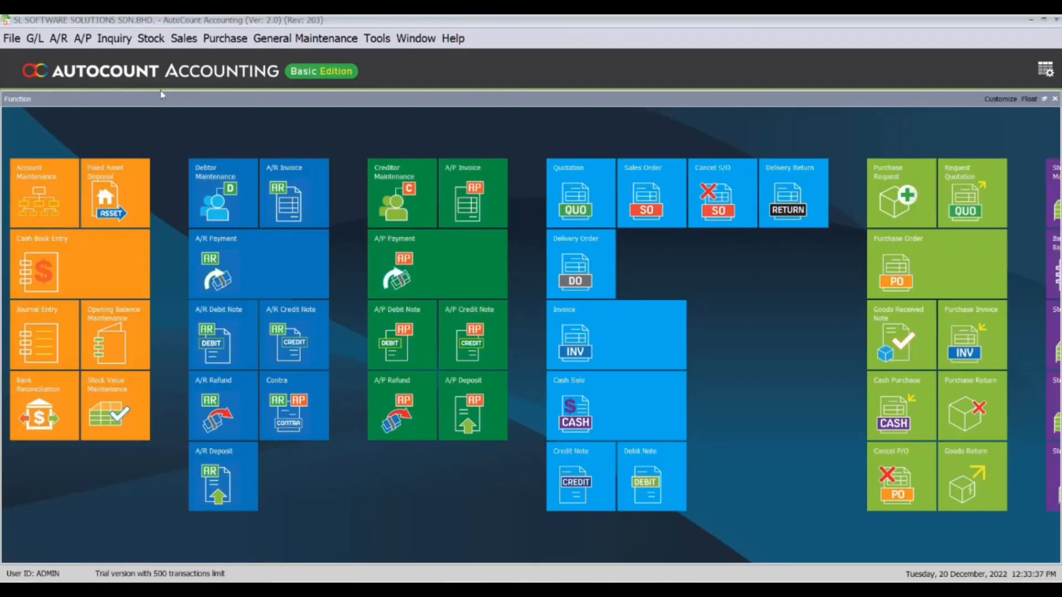
# - Run the Stock Card Report inquiry with the stock items filtered by multi-select to only ITEM ABC
pyautogui.click(151, 38)
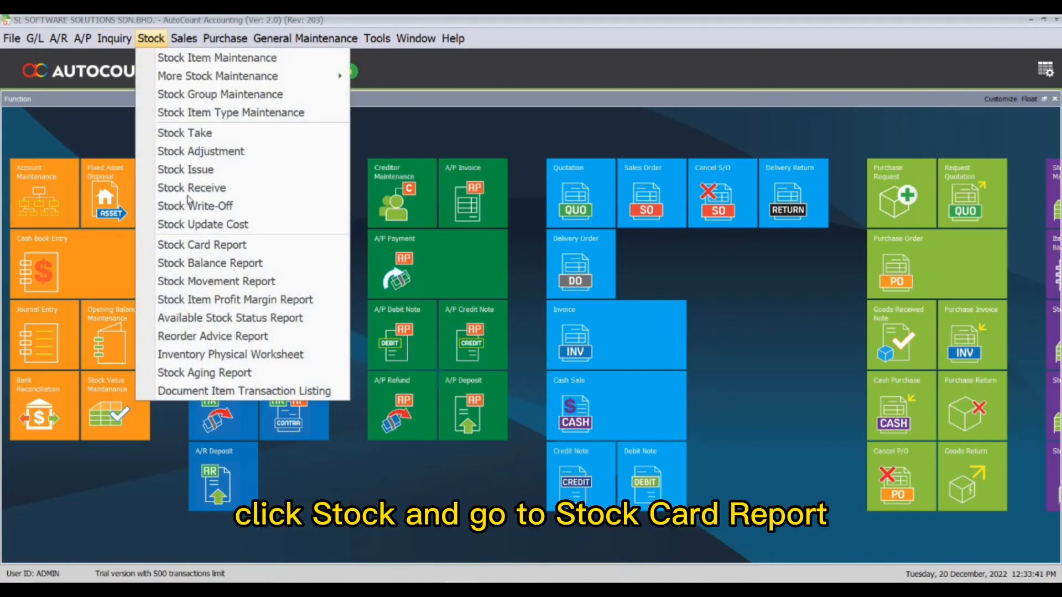
pyautogui.click(191, 245)
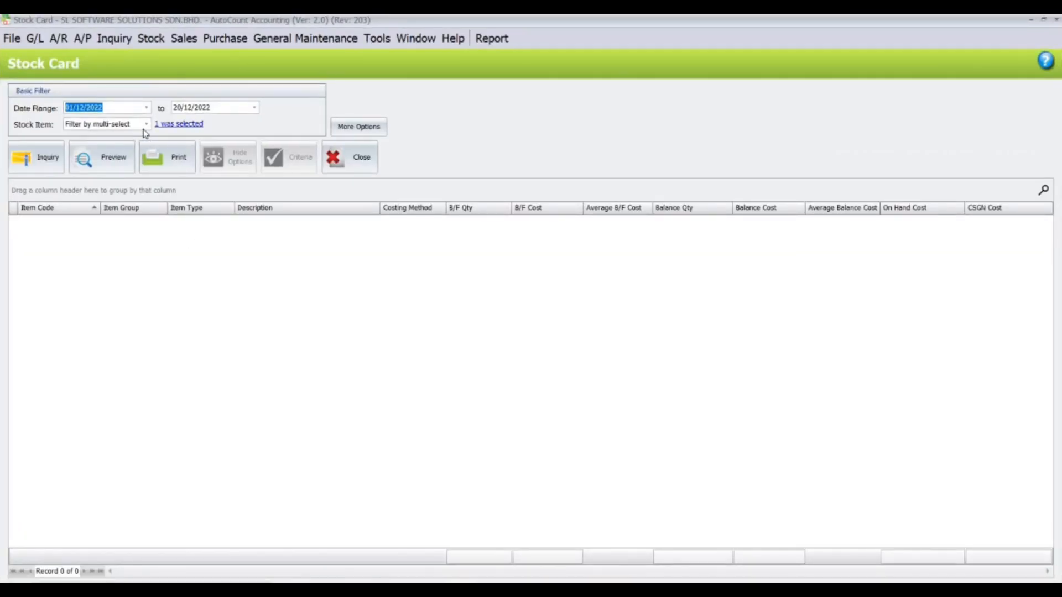
pyautogui.click(147, 125)
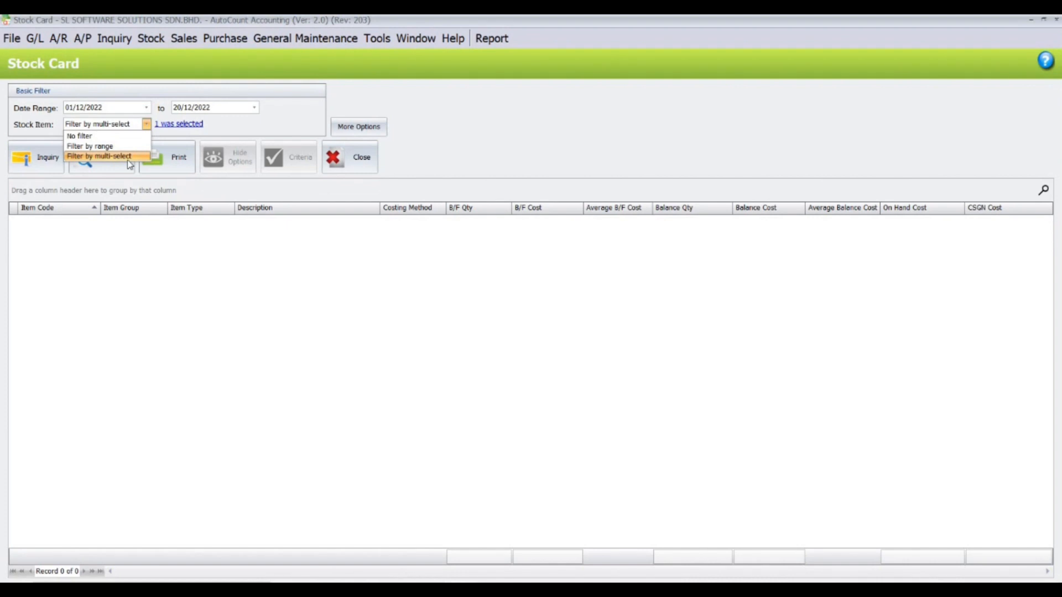
pyautogui.click(127, 159)
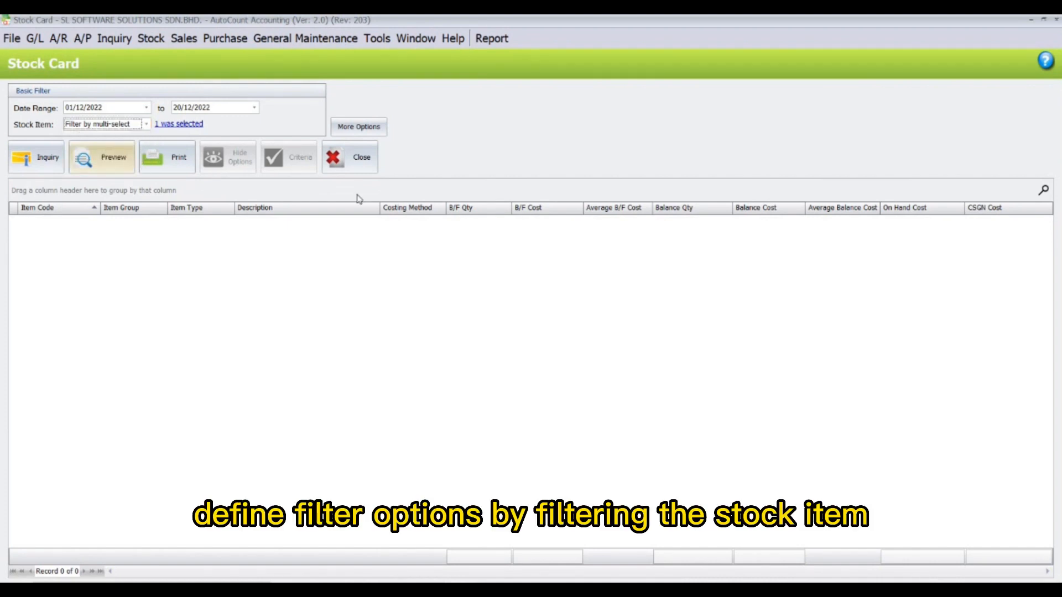
pyautogui.click(179, 124)
pyautogui.click(324, 224)
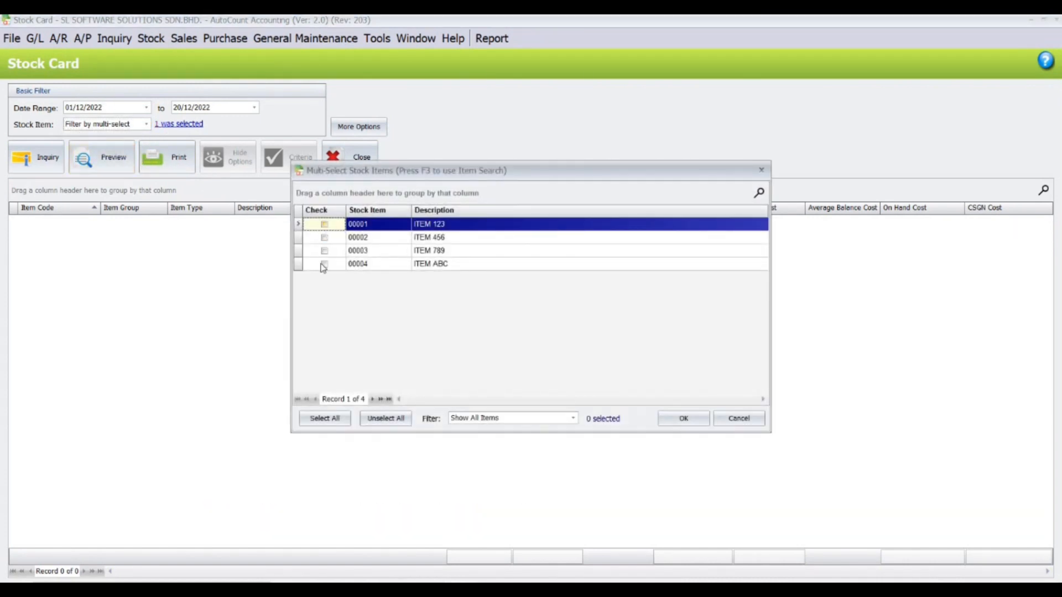
pyautogui.click(324, 264)
pyautogui.click(684, 419)
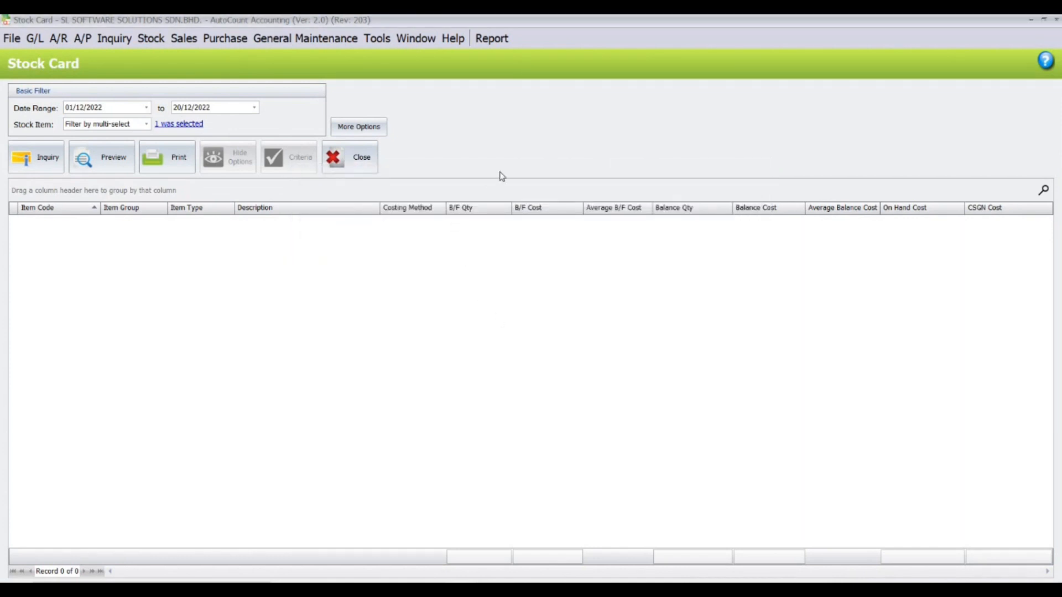
pyautogui.click(44, 160)
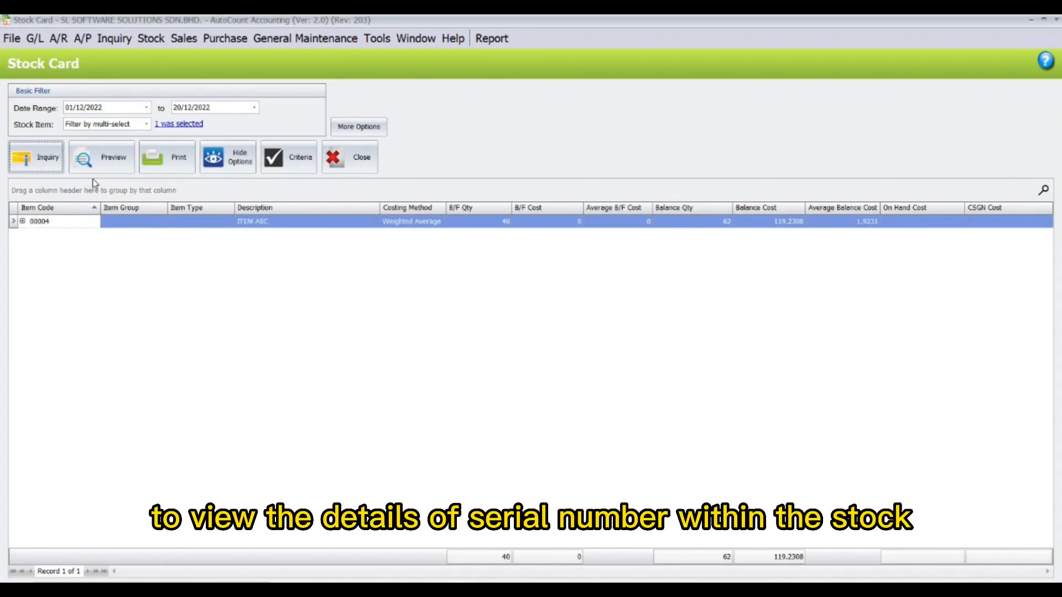
# - Preview the stock card as Stock Card No Cost With SerialNo Info, enlarge the preview to examine it, and close it
pyautogui.click(100, 159)
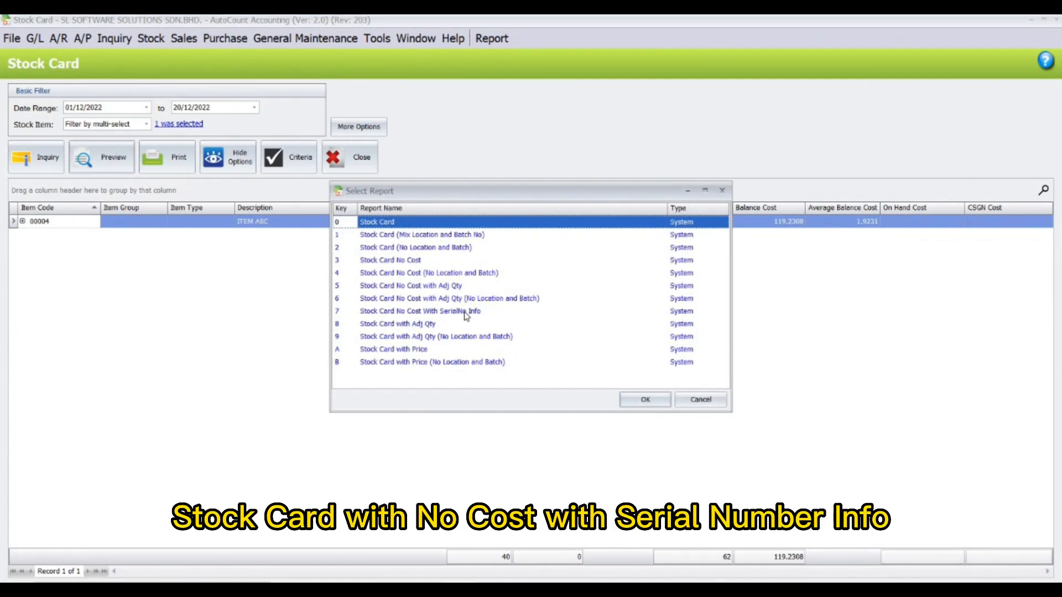
pyautogui.click(465, 313)
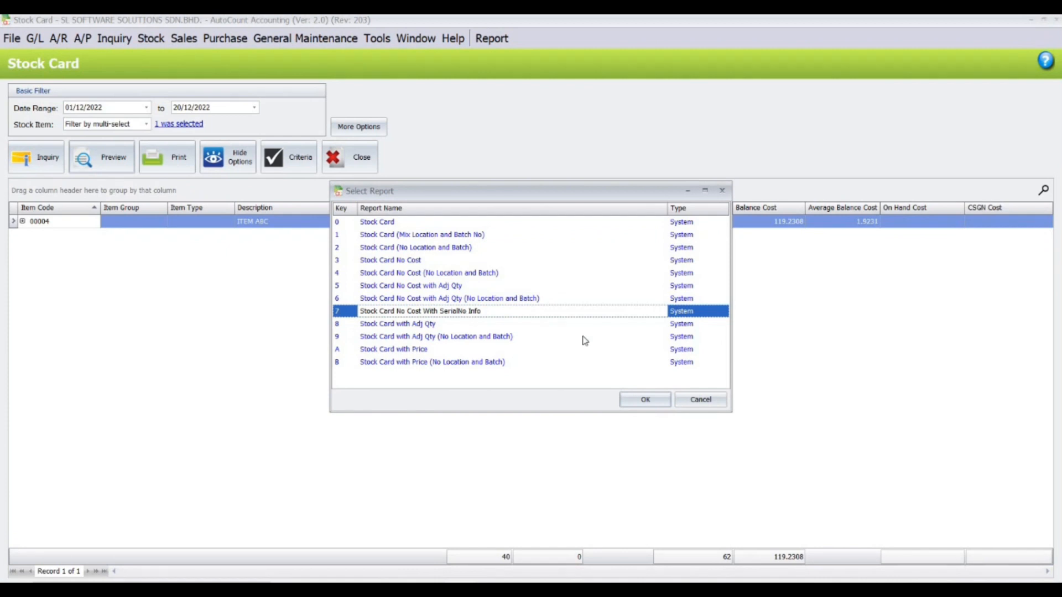
pyautogui.click(645, 401)
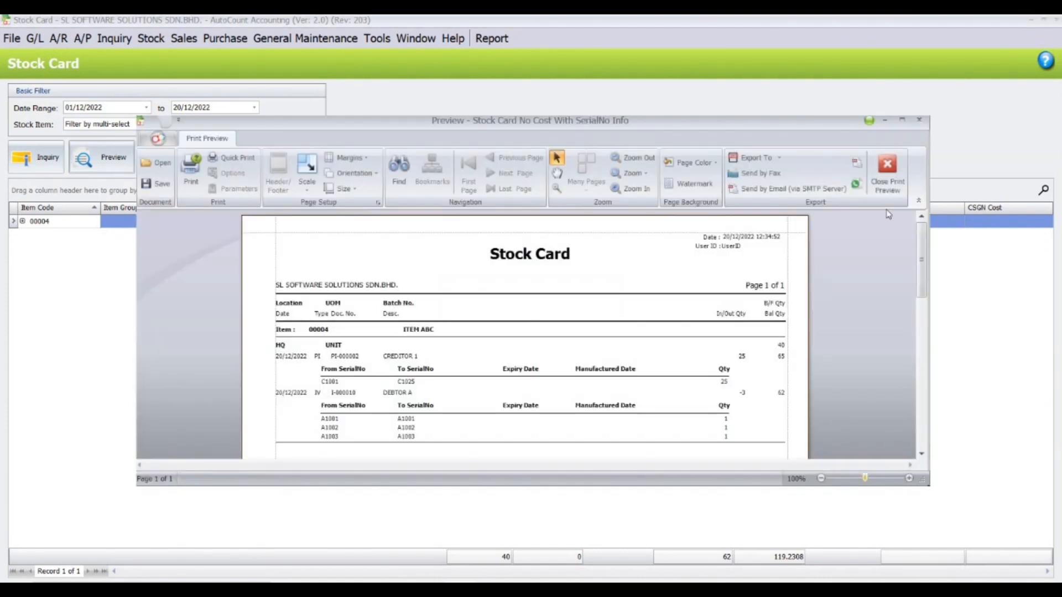
pyautogui.click(903, 122)
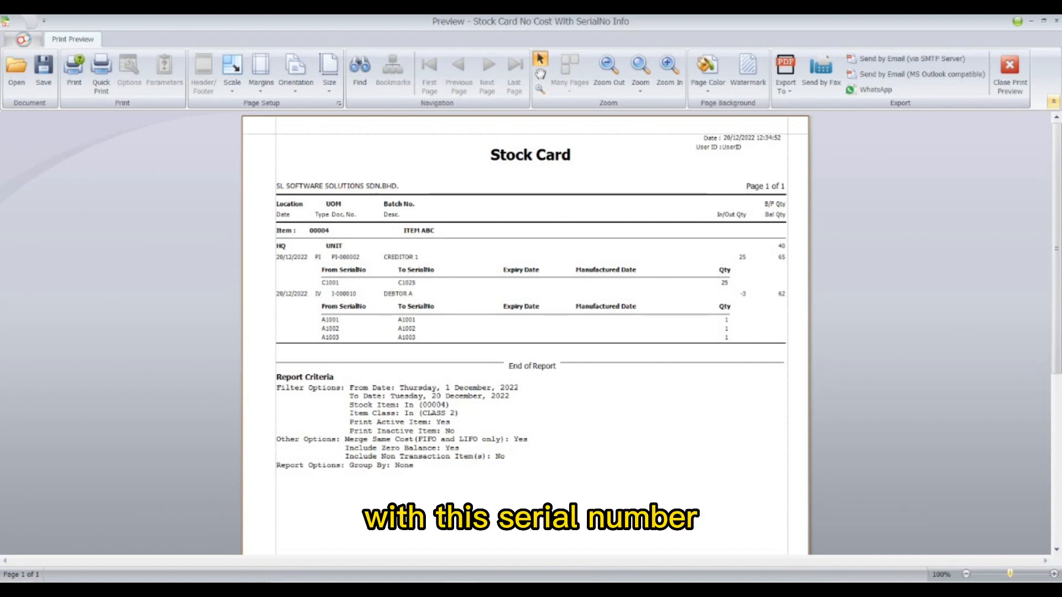
pyautogui.click(1056, 22)
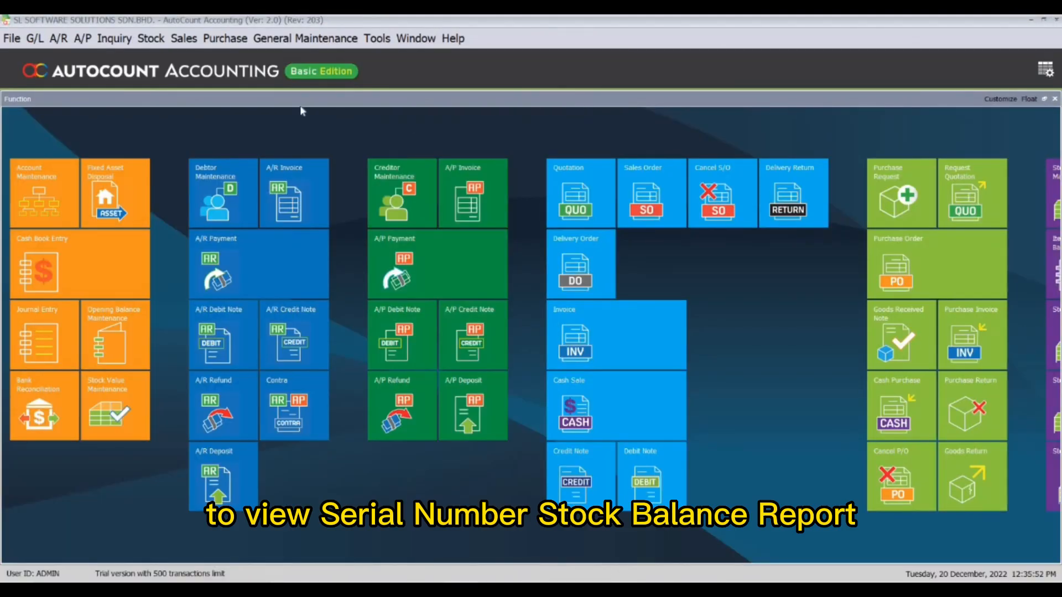
# - Run the Stock Balance Report inquiry with the stock items filtered by multi-select to only ITEM ABC
pyautogui.click(150, 38)
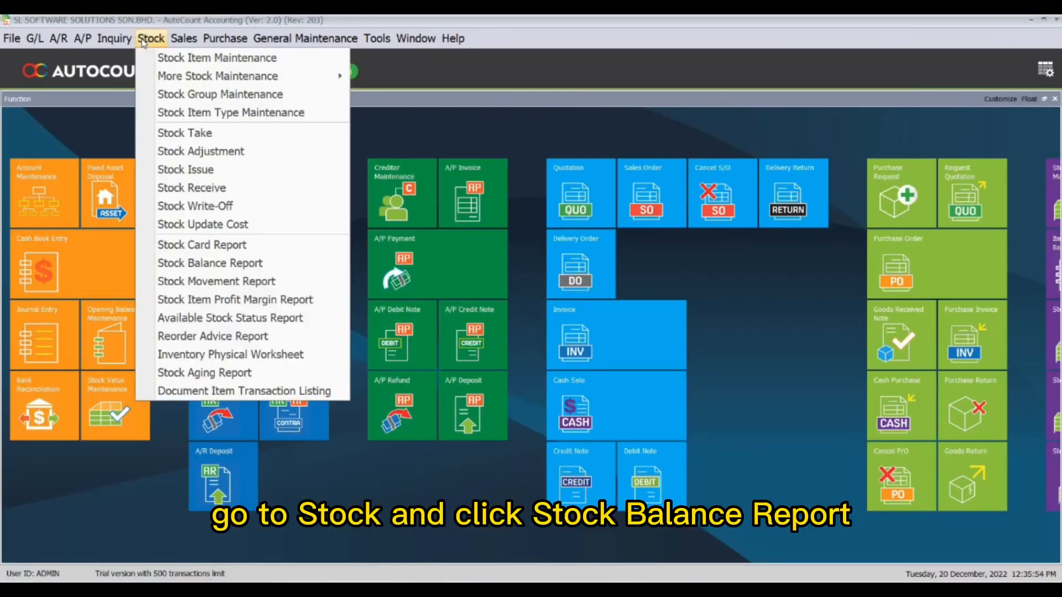
pyautogui.click(241, 264)
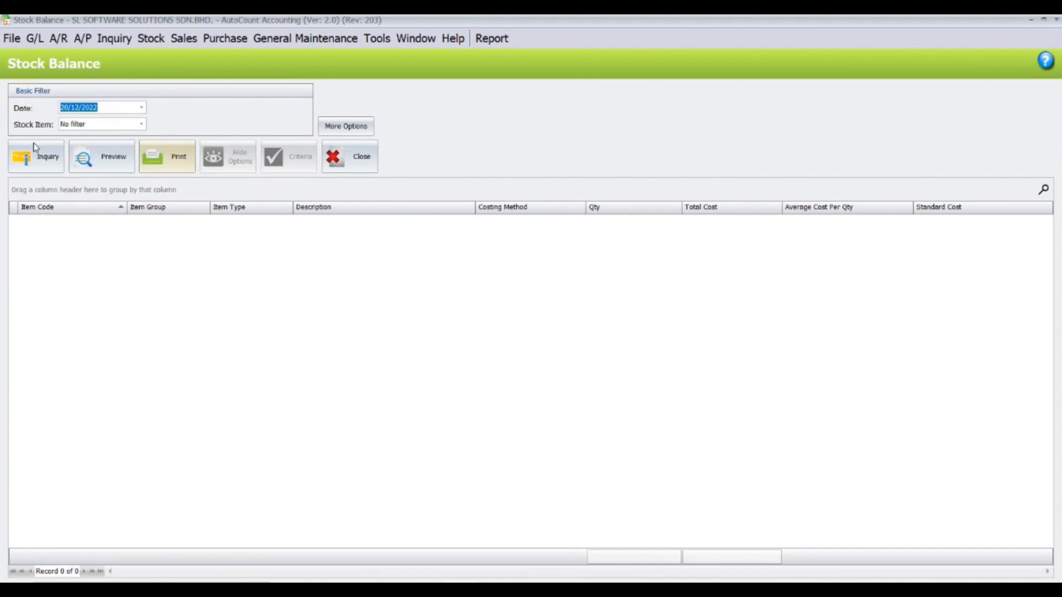
pyautogui.click(142, 124)
pyautogui.click(129, 158)
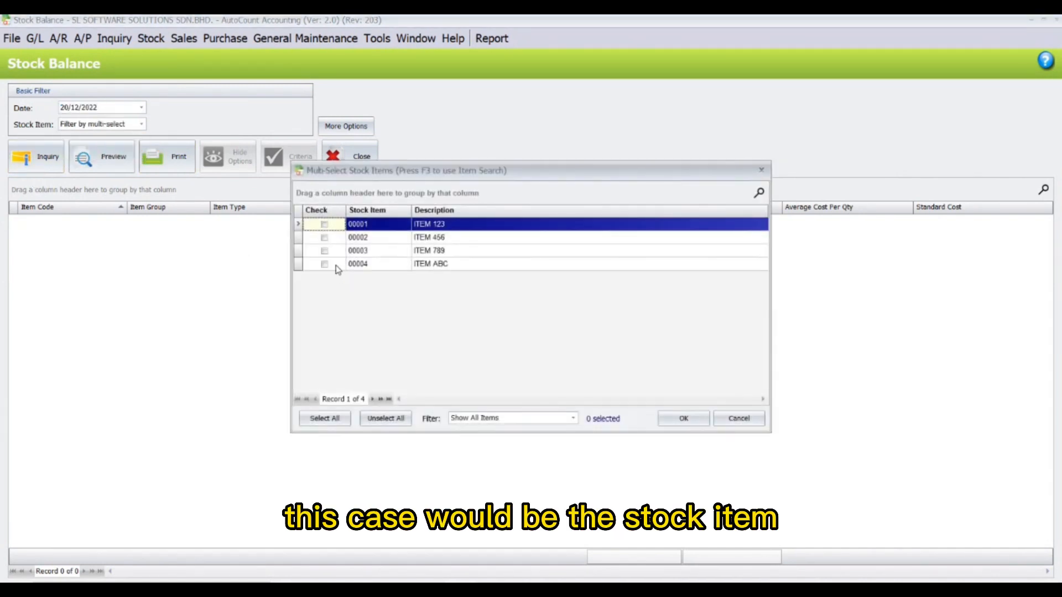
pyautogui.click(306, 264)
pyautogui.click(685, 417)
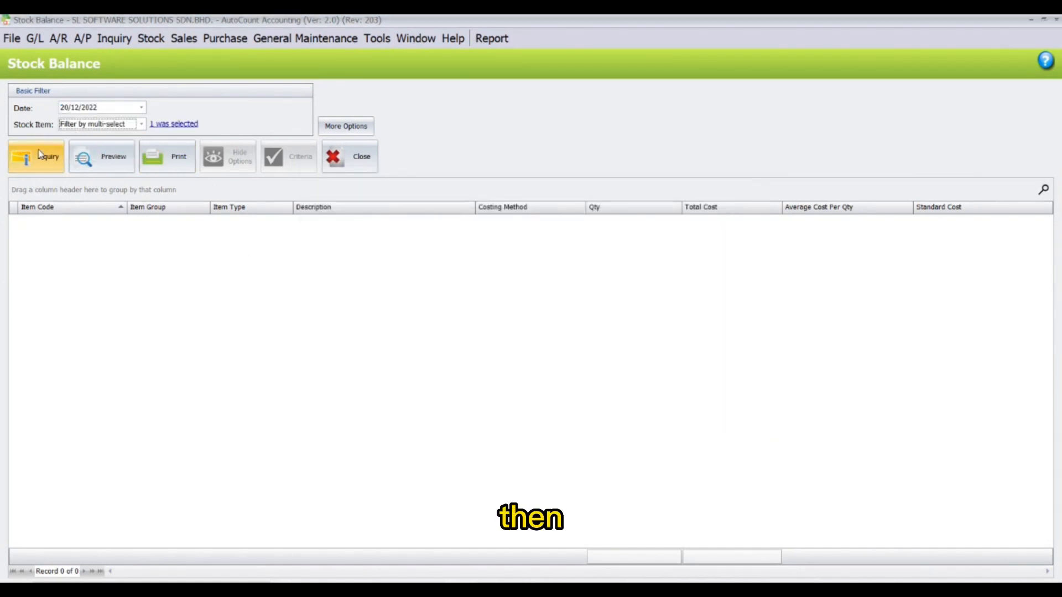
pyautogui.click(38, 155)
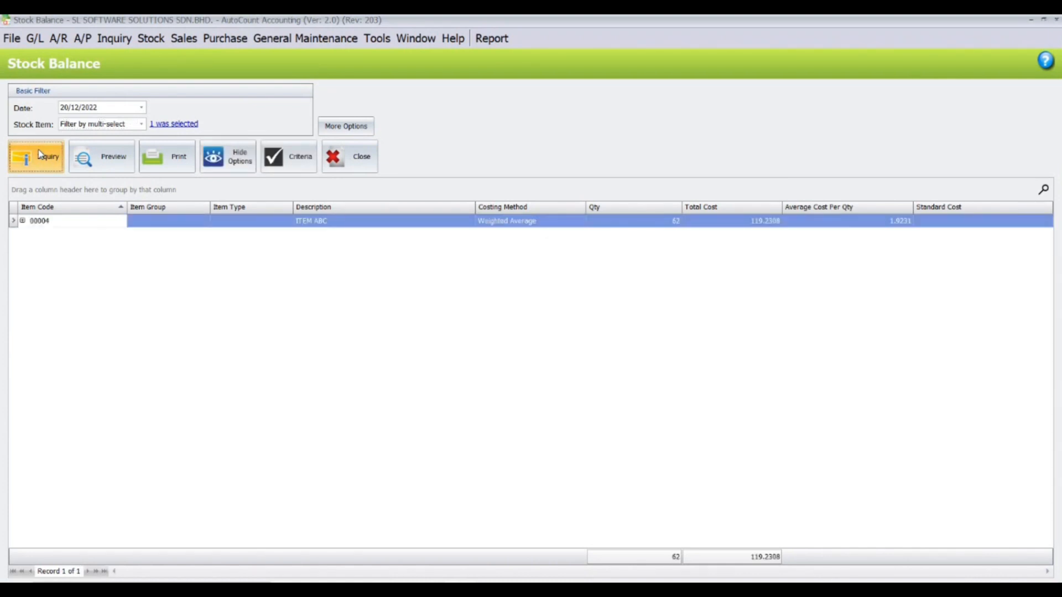
# - Preview the report as Stock Balance for Available Serial Number, enlarge the preview to examine the serial number listing, and close it
pyautogui.click(101, 166)
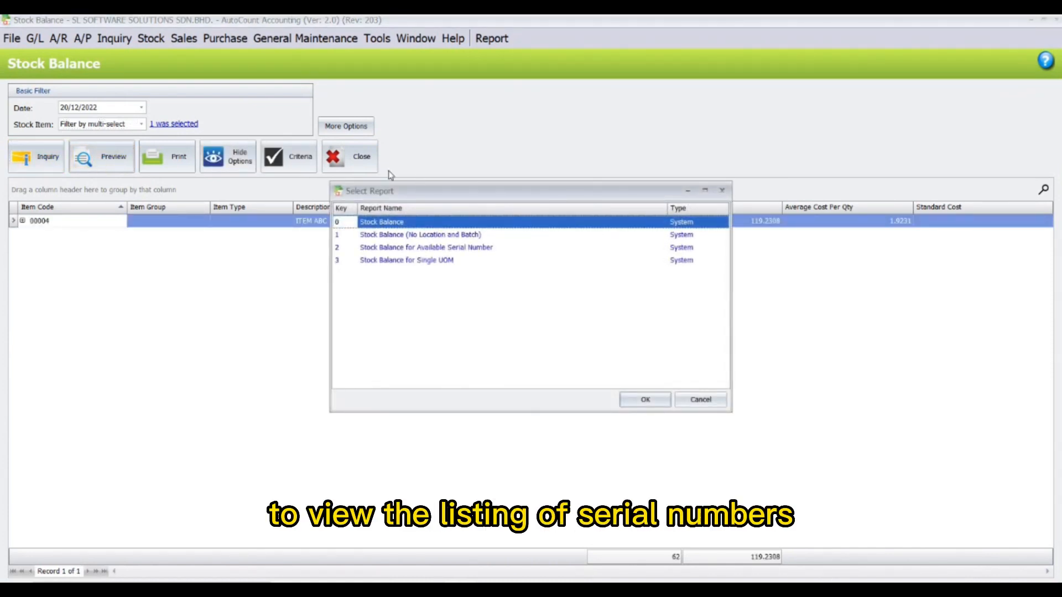
pyautogui.click(440, 248)
pyautogui.click(643, 399)
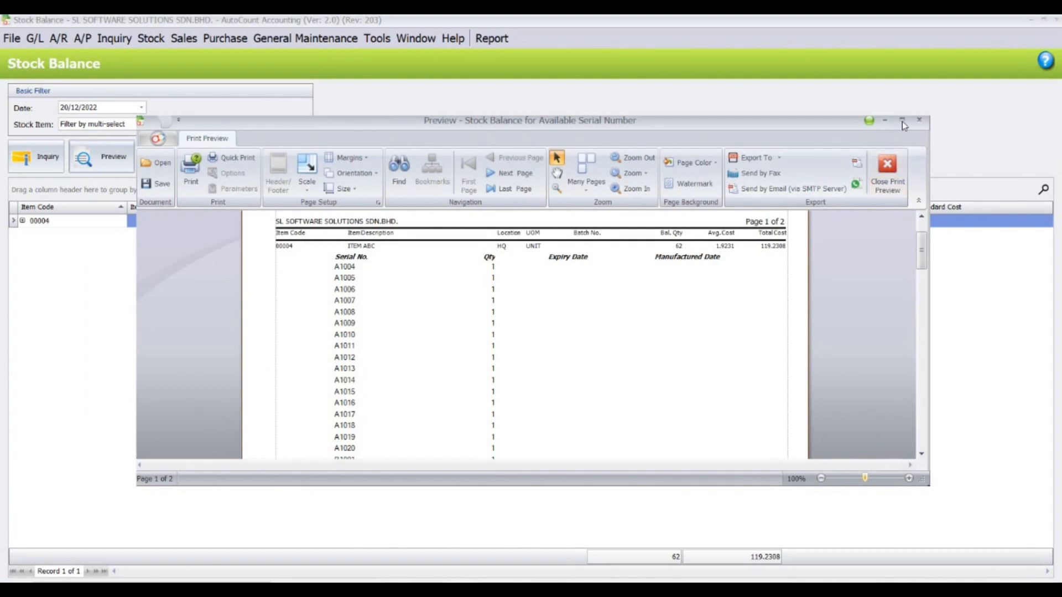
pyautogui.click(902, 120)
pyautogui.scroll(1, 682, 227)
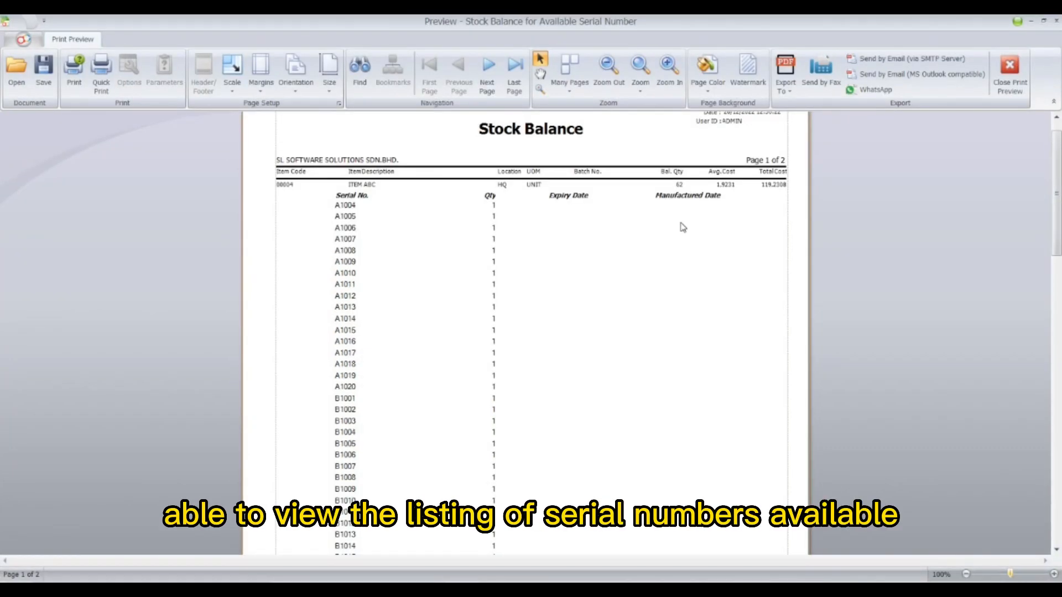
pyautogui.scroll(-7, 683, 227)
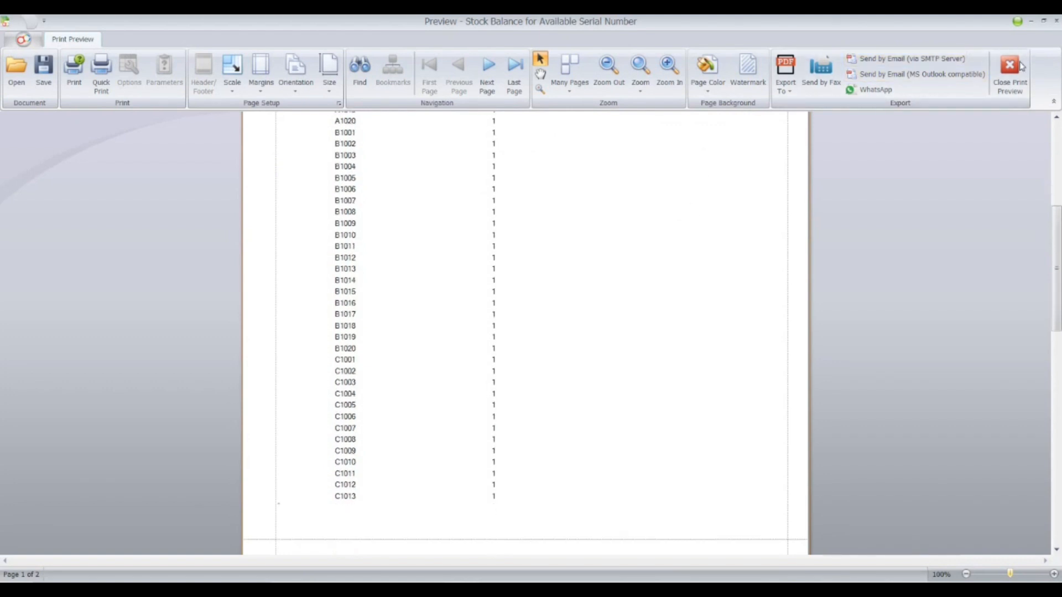
pyautogui.click(1010, 66)
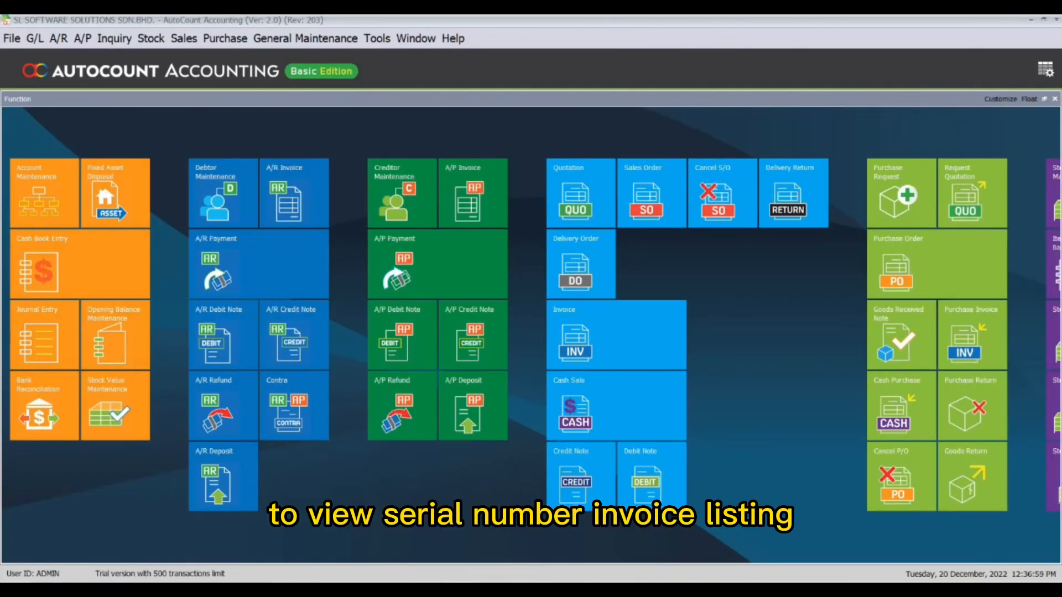
# - Open the sales invoices and start a listing report of the type Batch Print Invoice / Print Invoice Listing
pyautogui.click(183, 38)
pyautogui.click(197, 109)
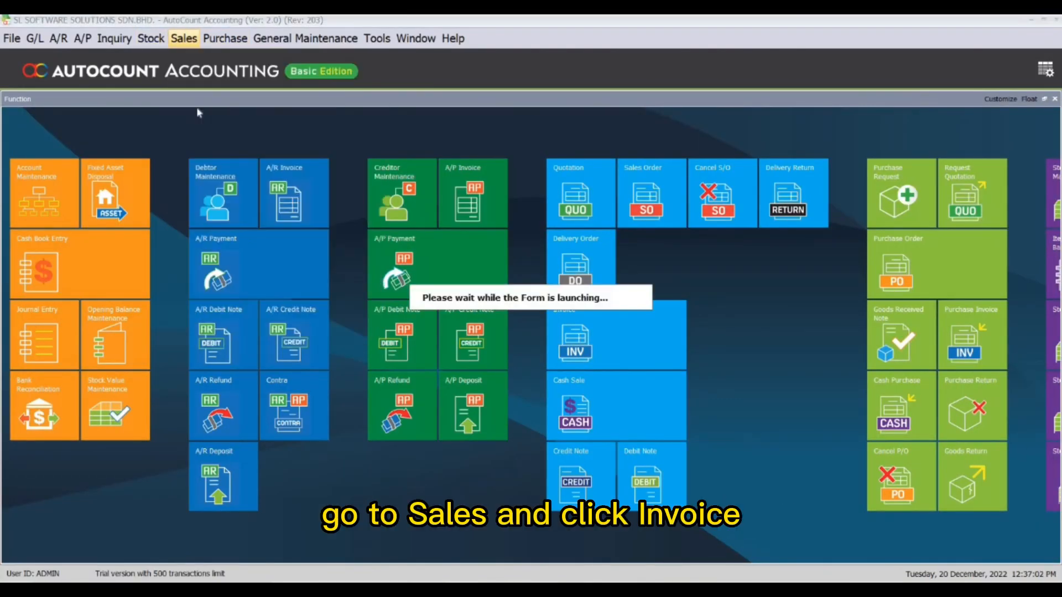
pyautogui.click(75, 192)
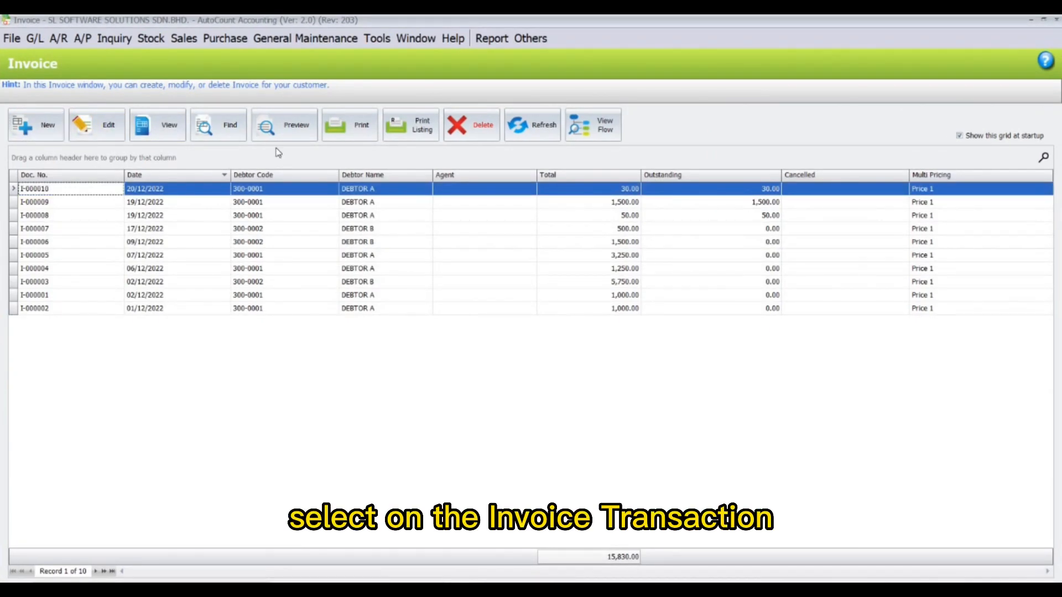
pyautogui.click(411, 125)
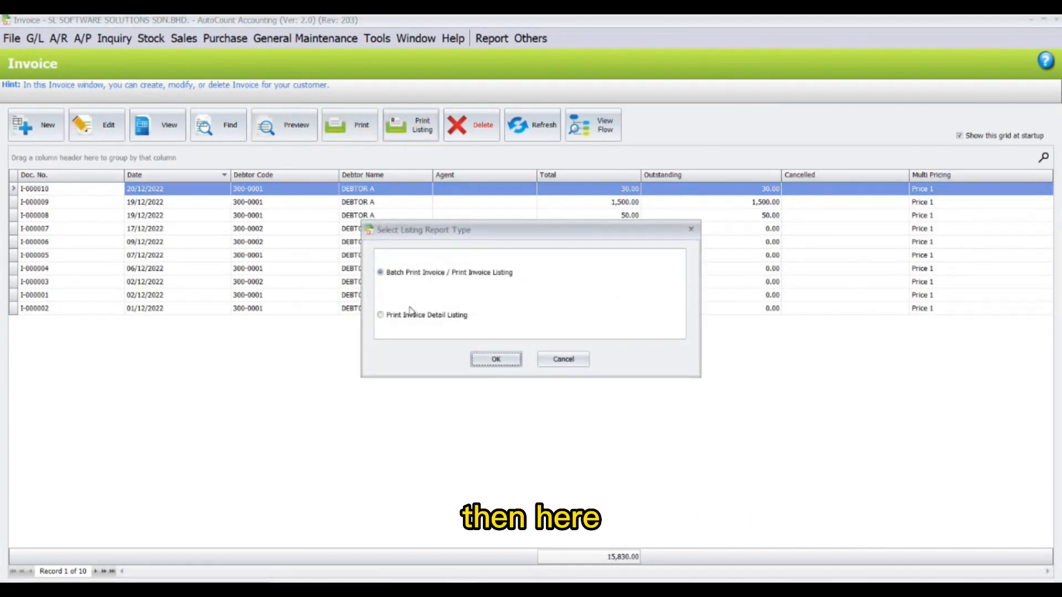
pyautogui.click(483, 360)
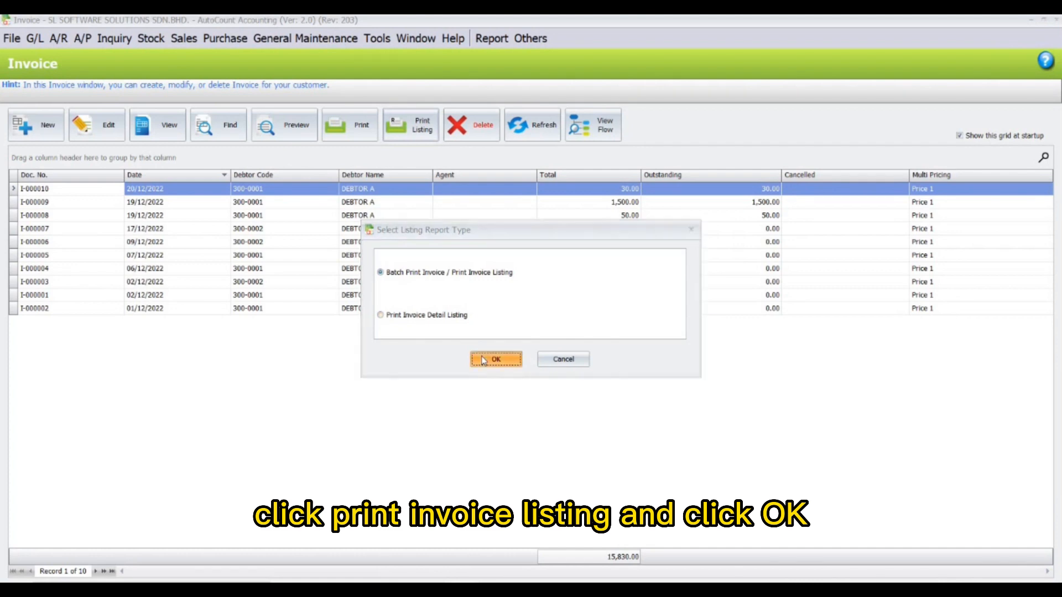
pyautogui.click(862, 58)
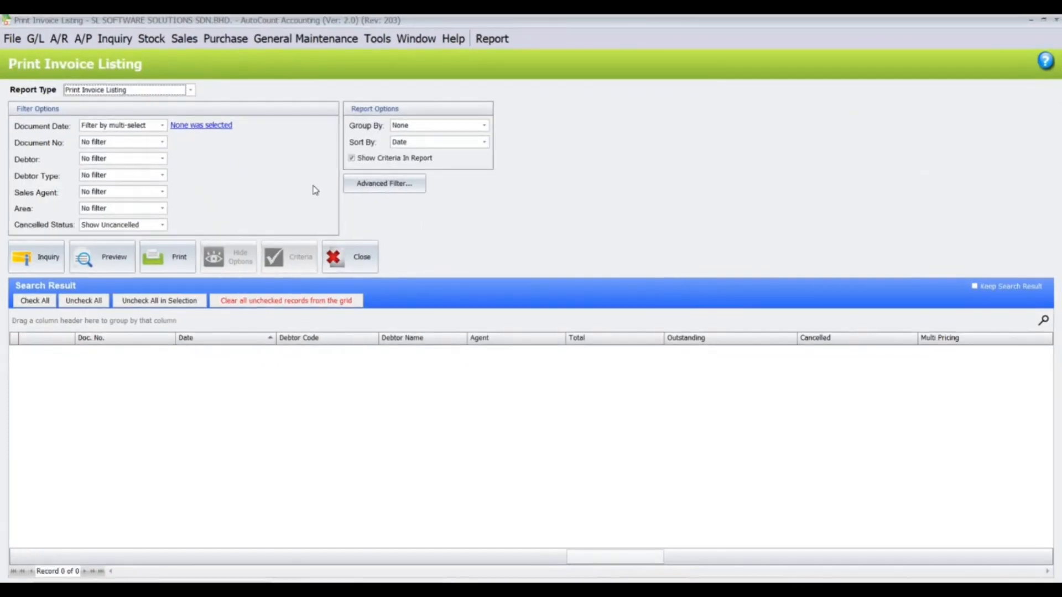
# - Filter the invoice listing by multi-select to document date 20/12/2022 and run the inquiry
pyautogui.click(160, 126)
pyautogui.click(119, 152)
pyautogui.click(205, 126)
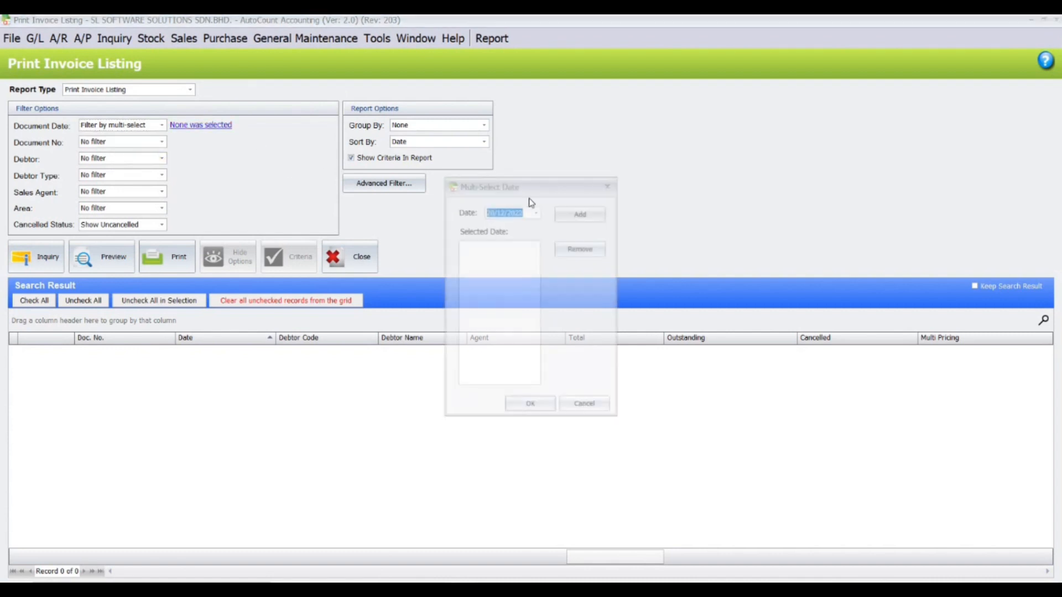
pyautogui.click(580, 214)
pyautogui.click(530, 403)
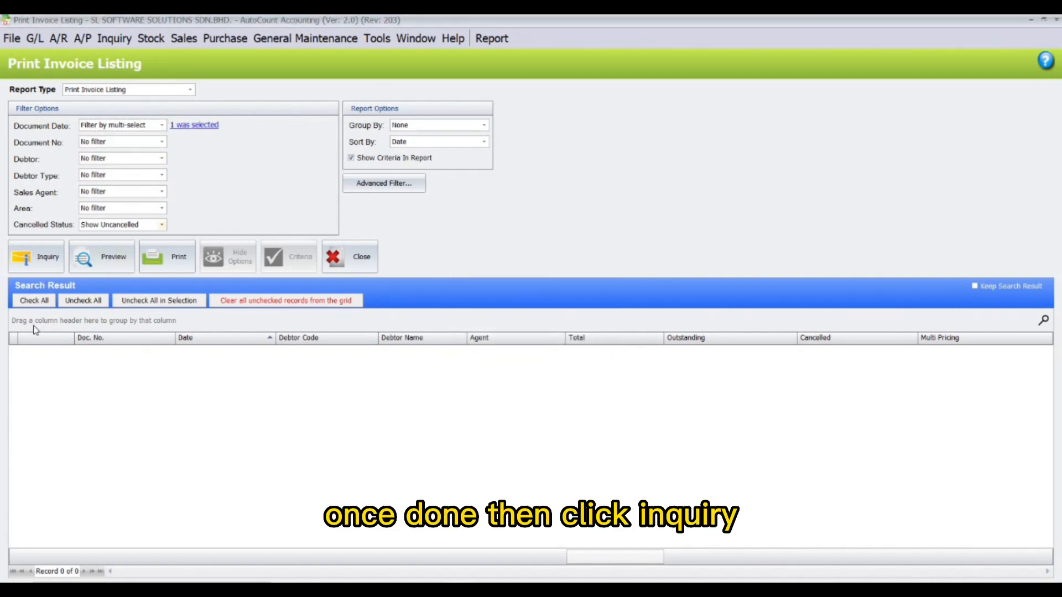
pyautogui.click(32, 260)
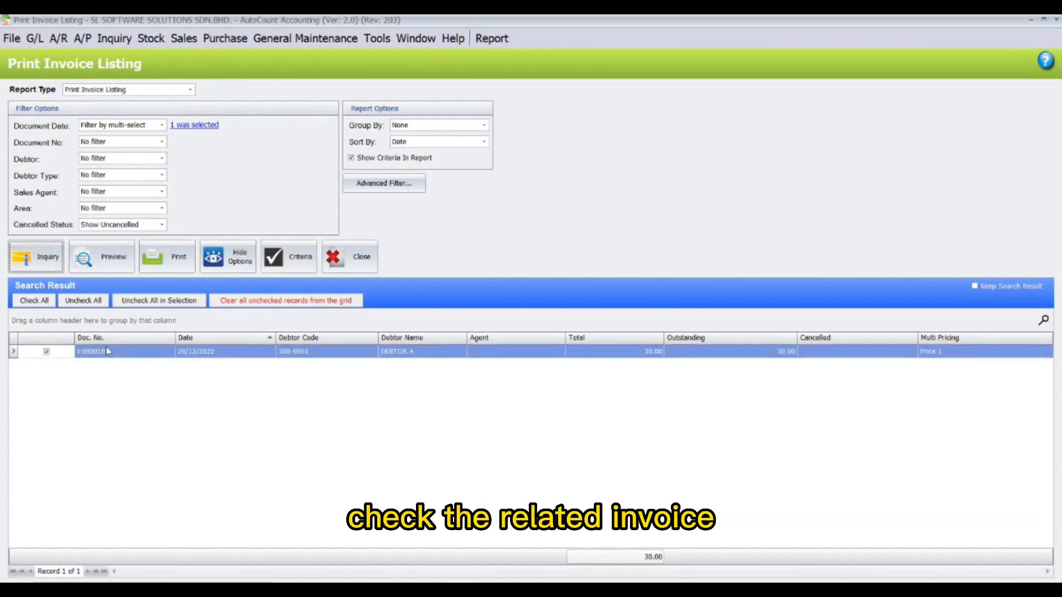
# - Preview the listing as Invoice Listing With Detail (Serial No), enlarge the preview to examine it, and close it
pyautogui.click(118, 255)
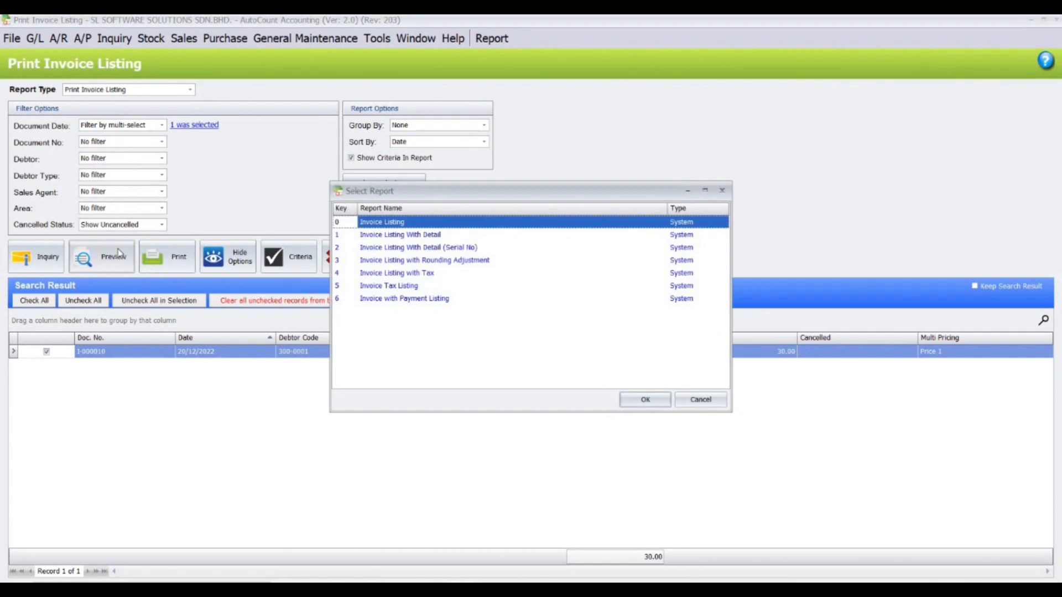
pyautogui.click(395, 250)
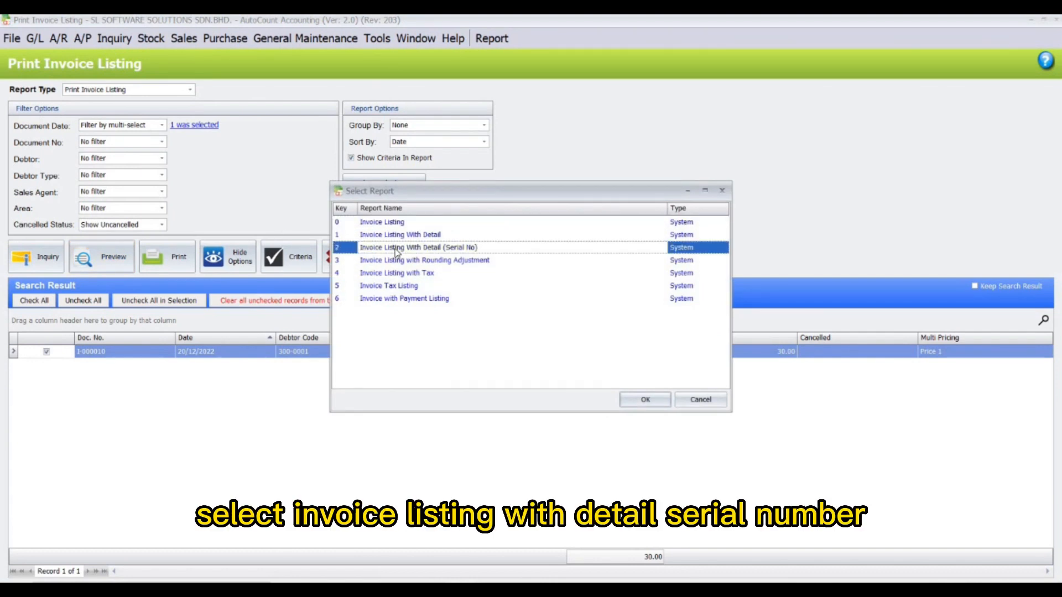
pyautogui.click(635, 399)
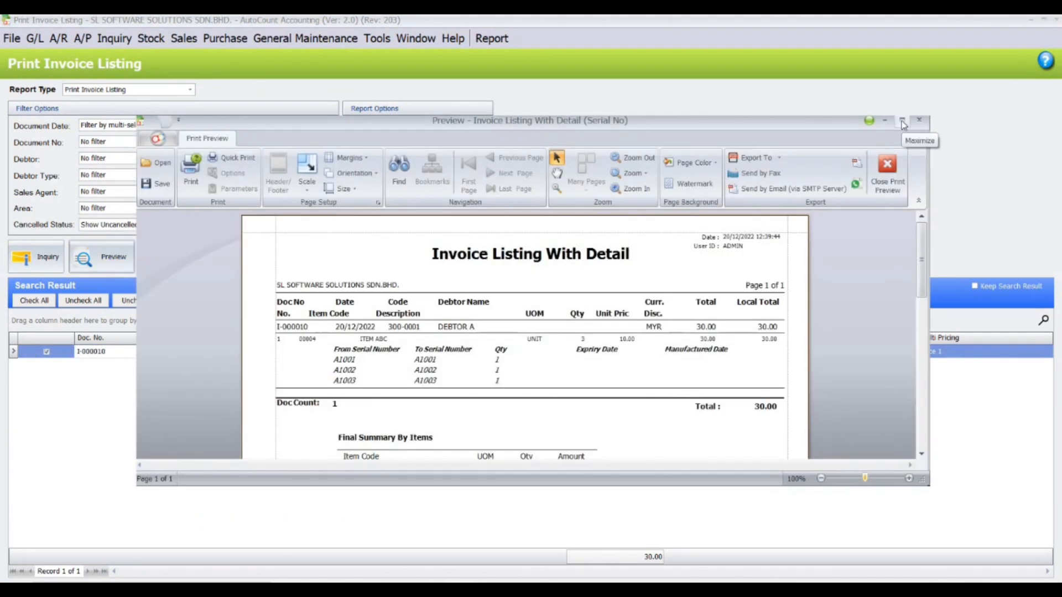
pyautogui.click(903, 122)
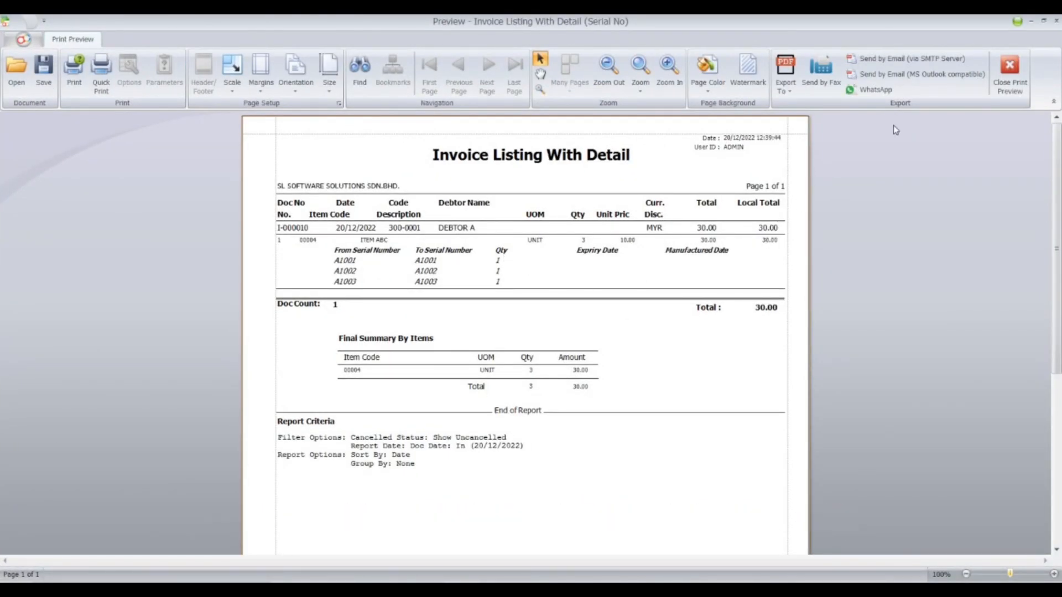
pyautogui.click(1009, 75)
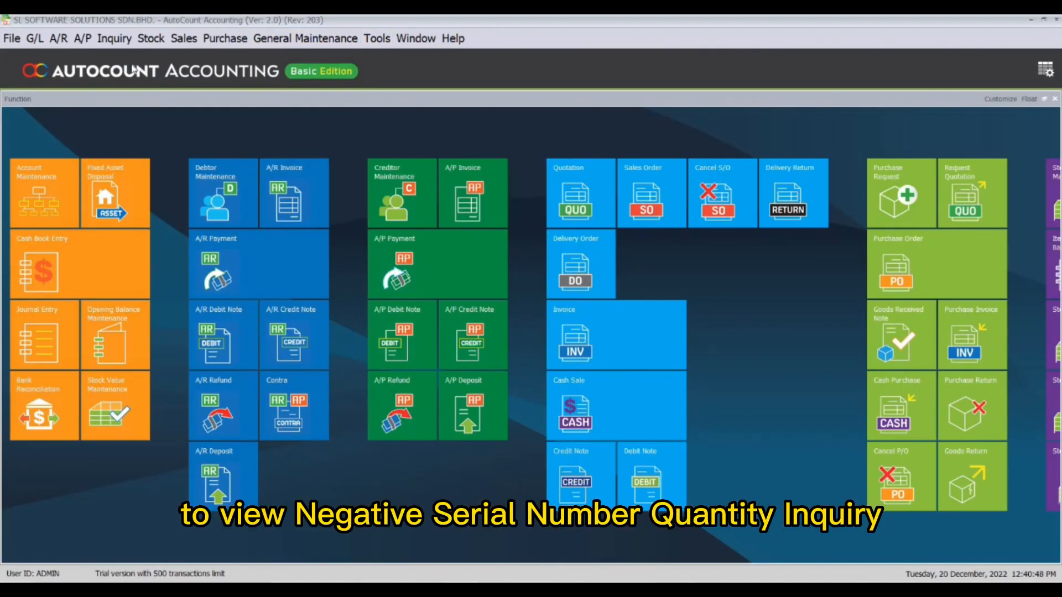
# - Run the Negative Serial Number Quantity Inquiry for 20/12/2022 and close its window
pyautogui.click(114, 38)
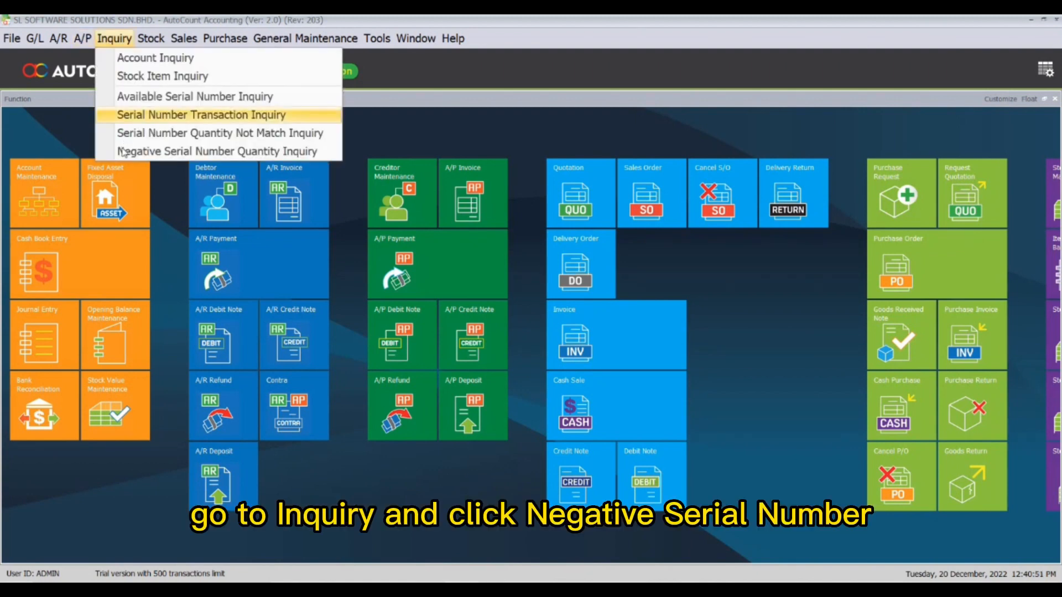
pyautogui.click(123, 151)
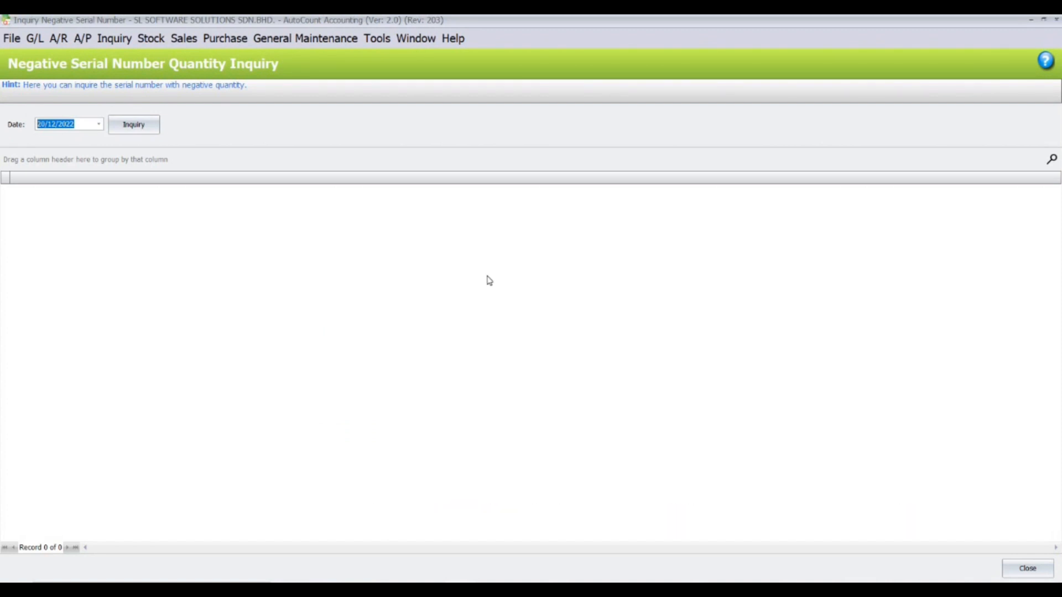
pyautogui.click(145, 126)
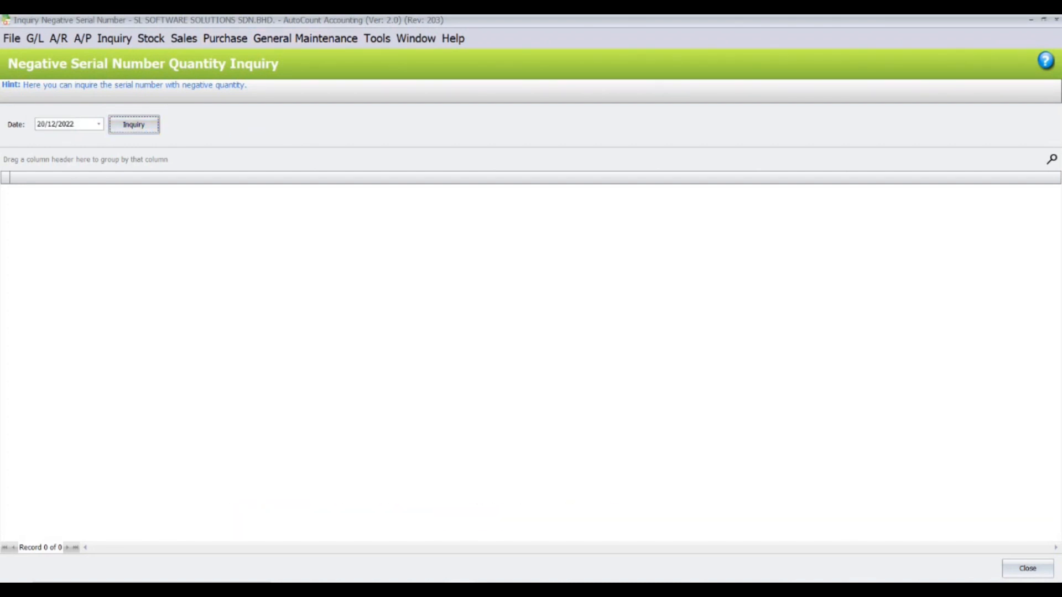
pyautogui.click(1057, 20)
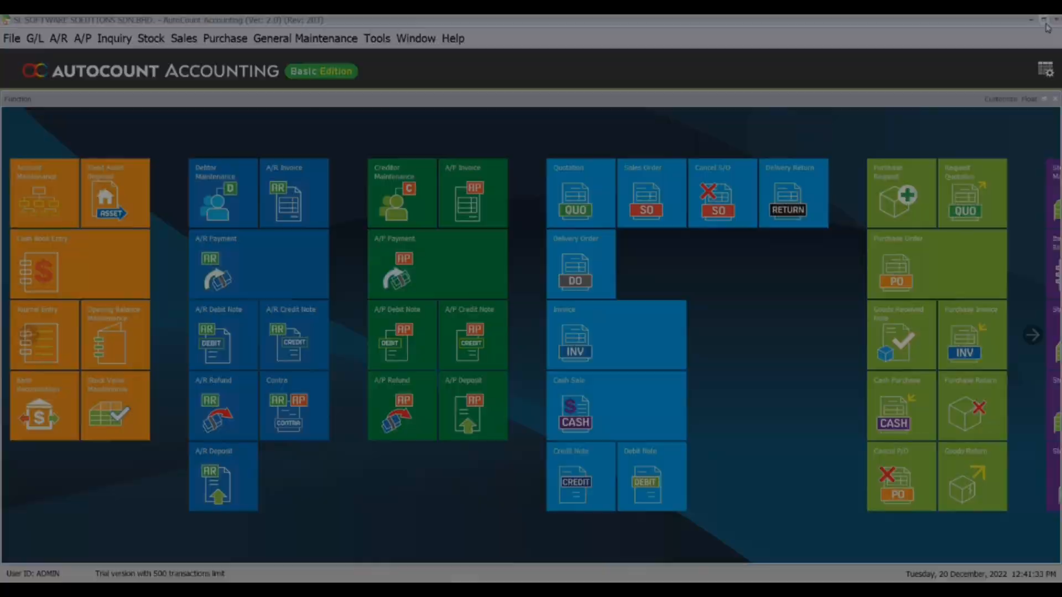